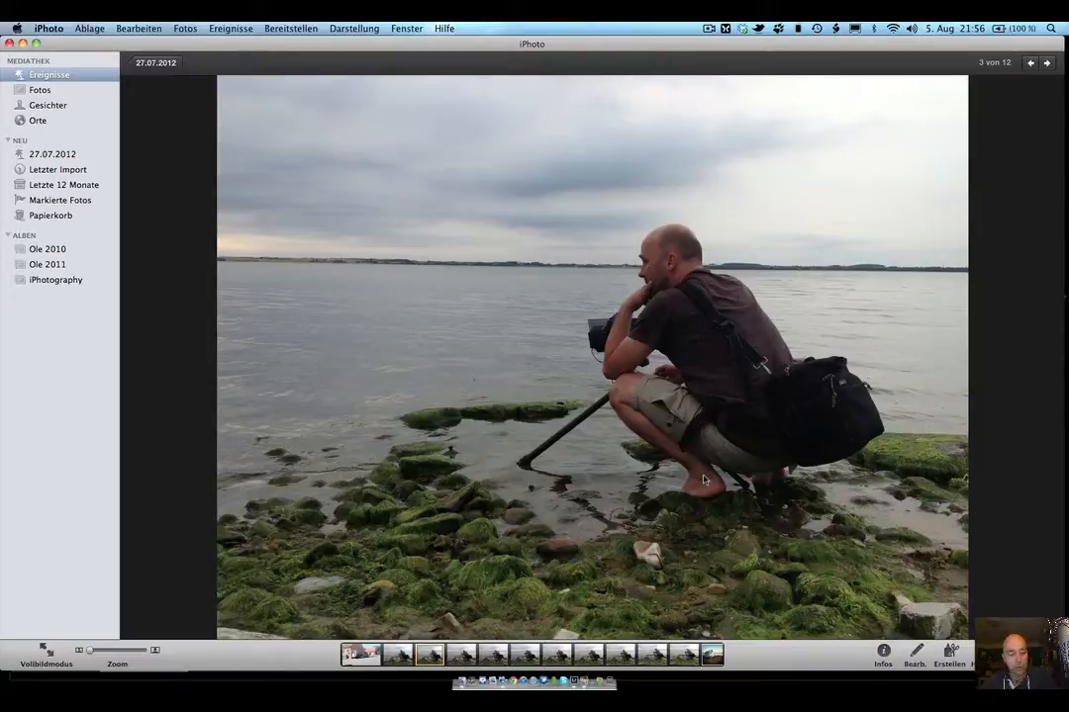
Switch to Lightroom, hide the surrounding panels to enlarge the seascape, and revisit the shooting-location photo in iPhoto before returning
key("super+Tab")
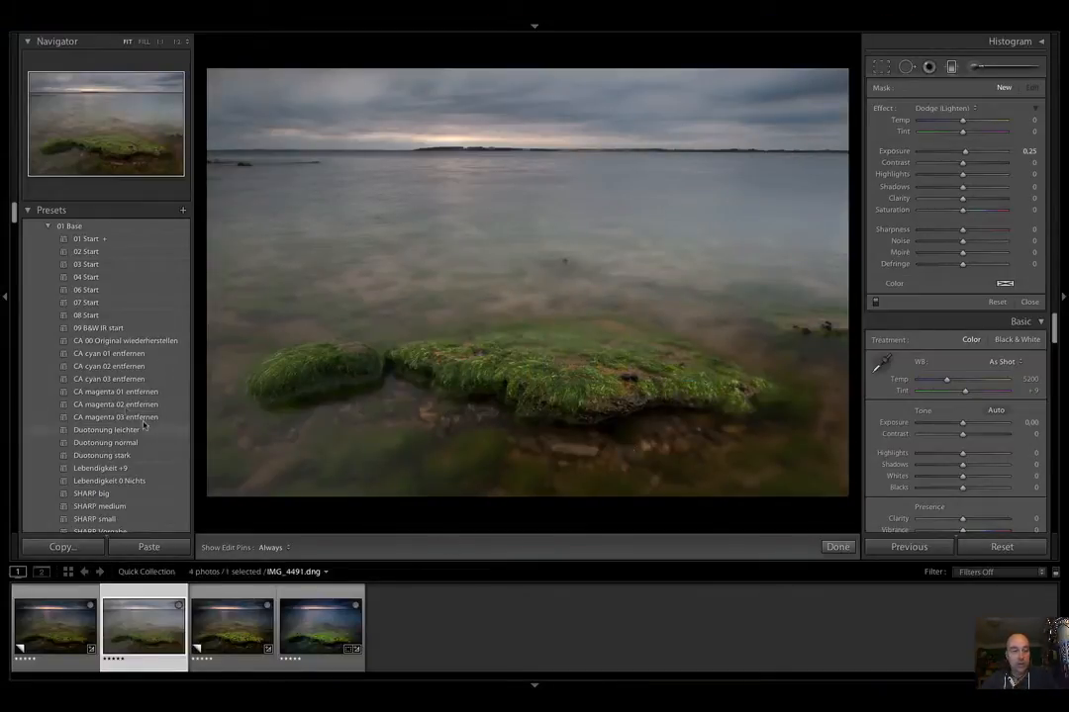
key("shift")
key("shift+Tab")
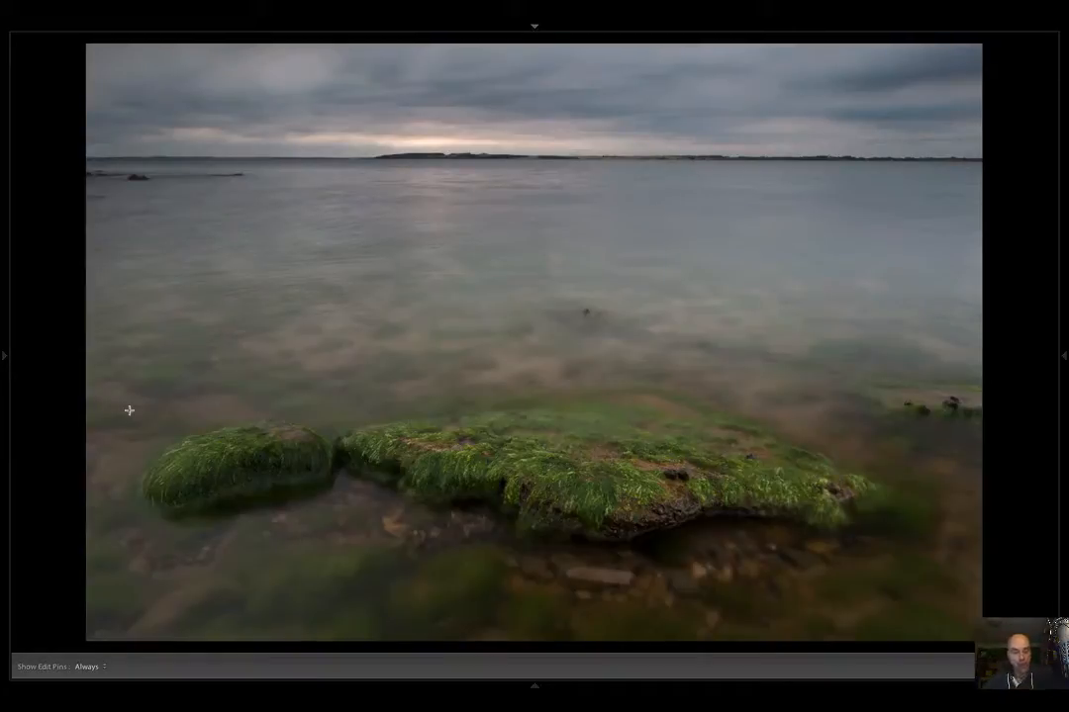
key("super+Tab")
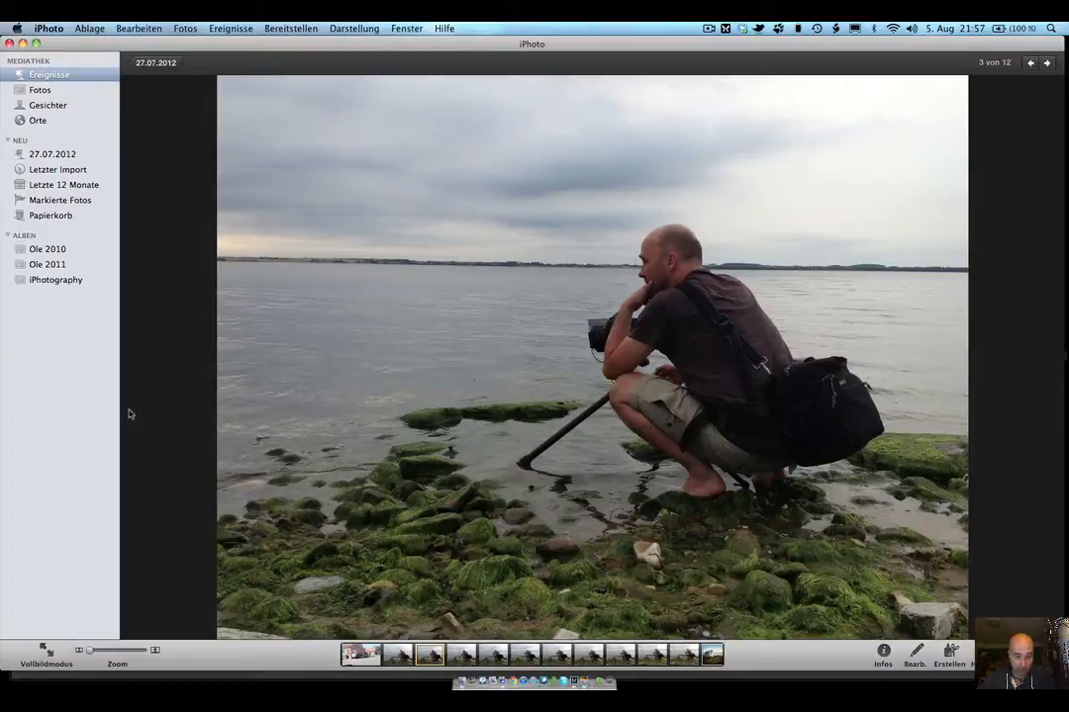
key("super+Tab")
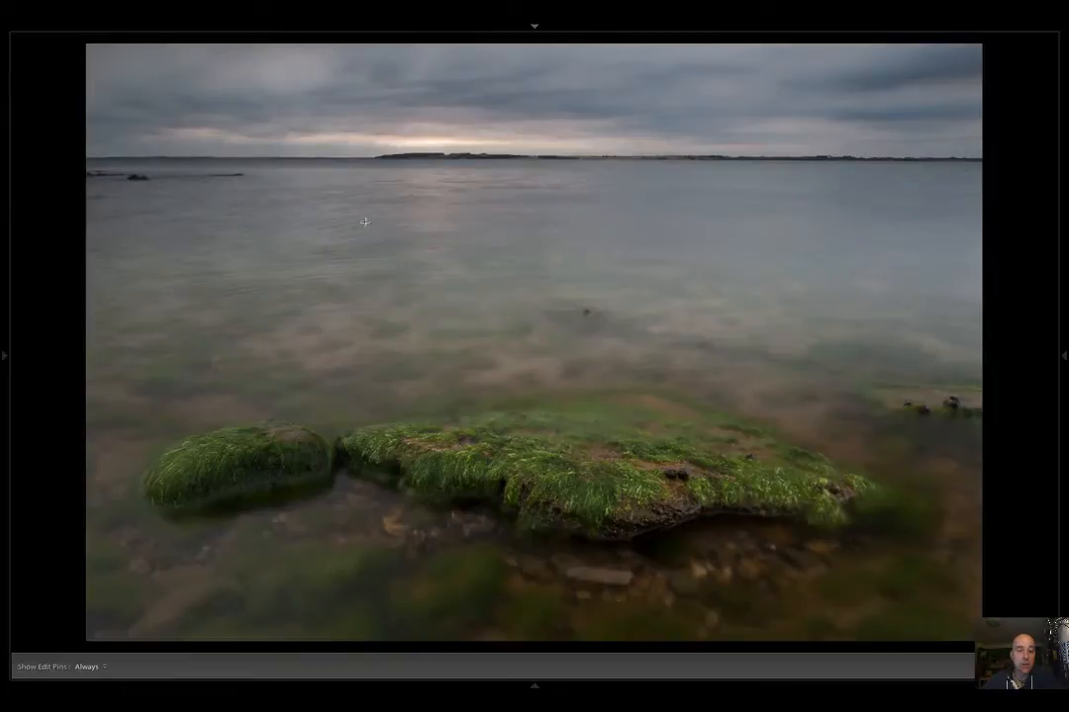
Examine the bright horizon and the mossy foreground rock of the unedited seascape with the screen spotlight
key("F1")
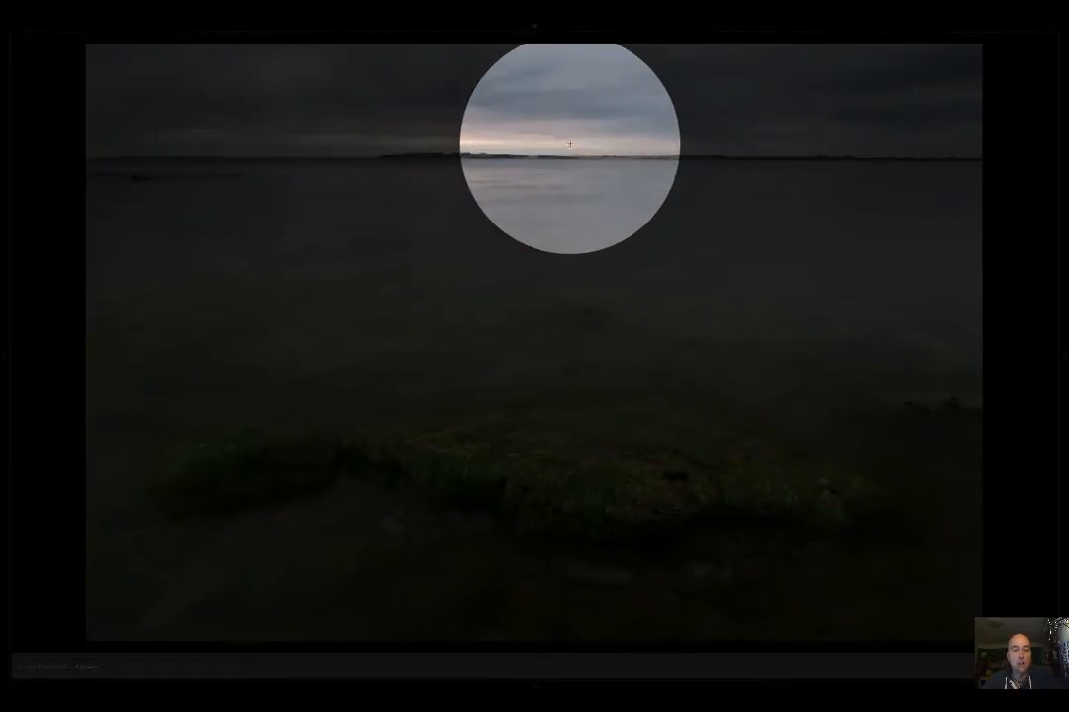
key("F1")
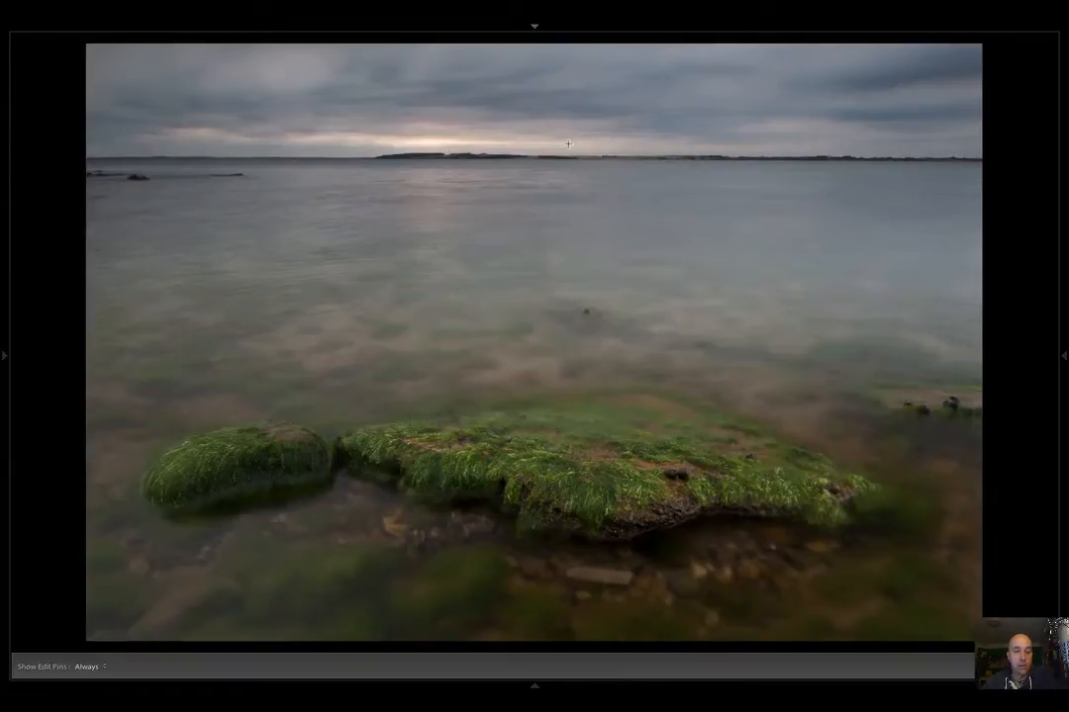
key("F1")
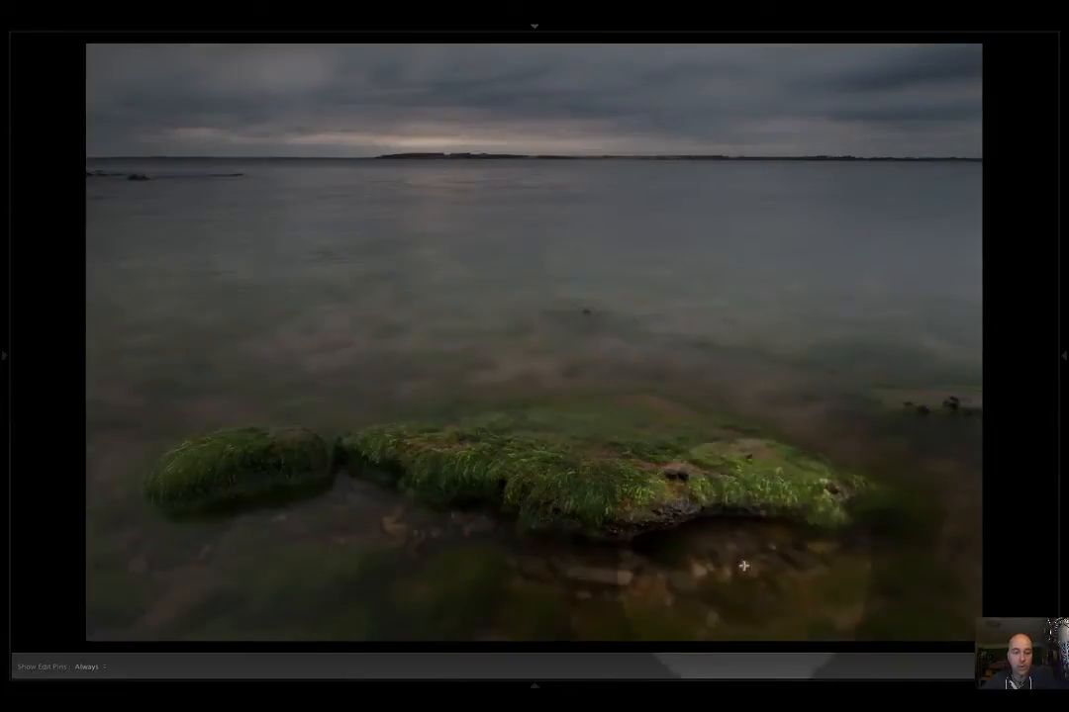
key("F1")
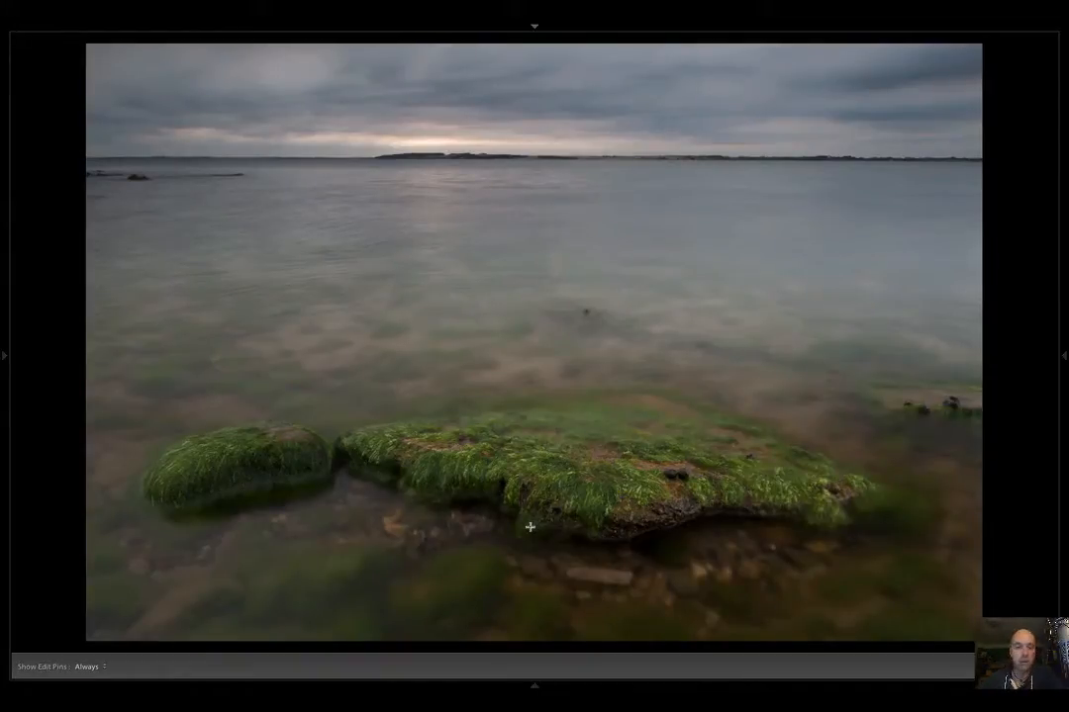
View the blue-toned finished version, IMG_4478.dng, from the filmstrip, and return to the unedited IMG_4491.dng
mouse_move(436, 670)
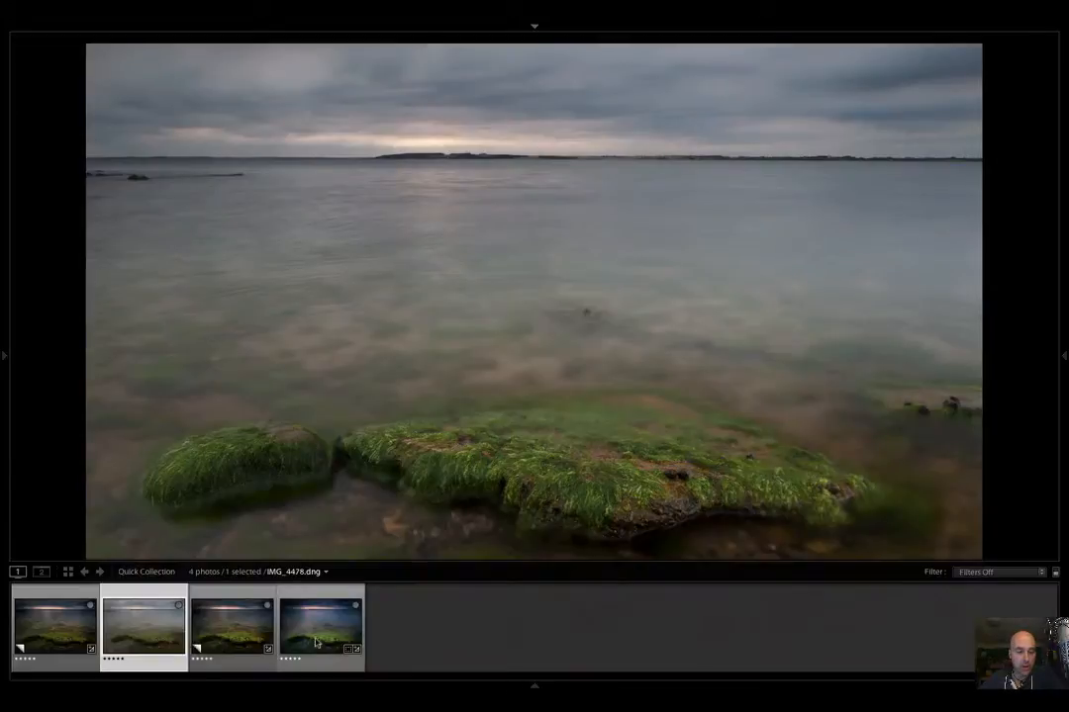
left_click(315, 639)
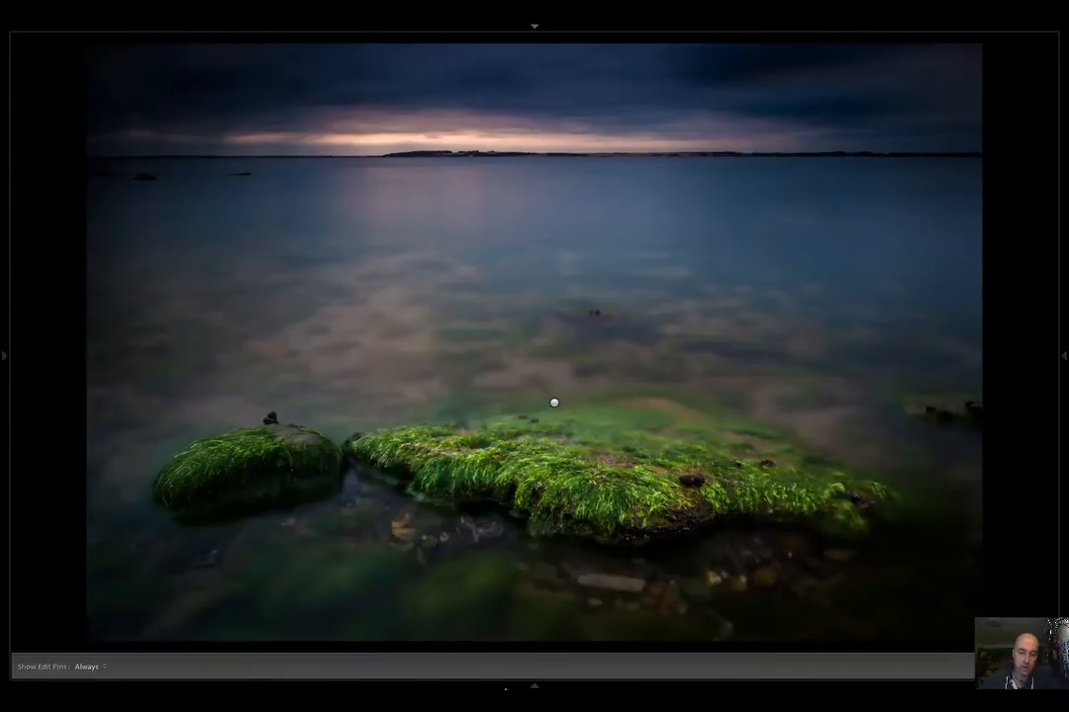
mouse_move(535, 686)
left_click(144, 626)
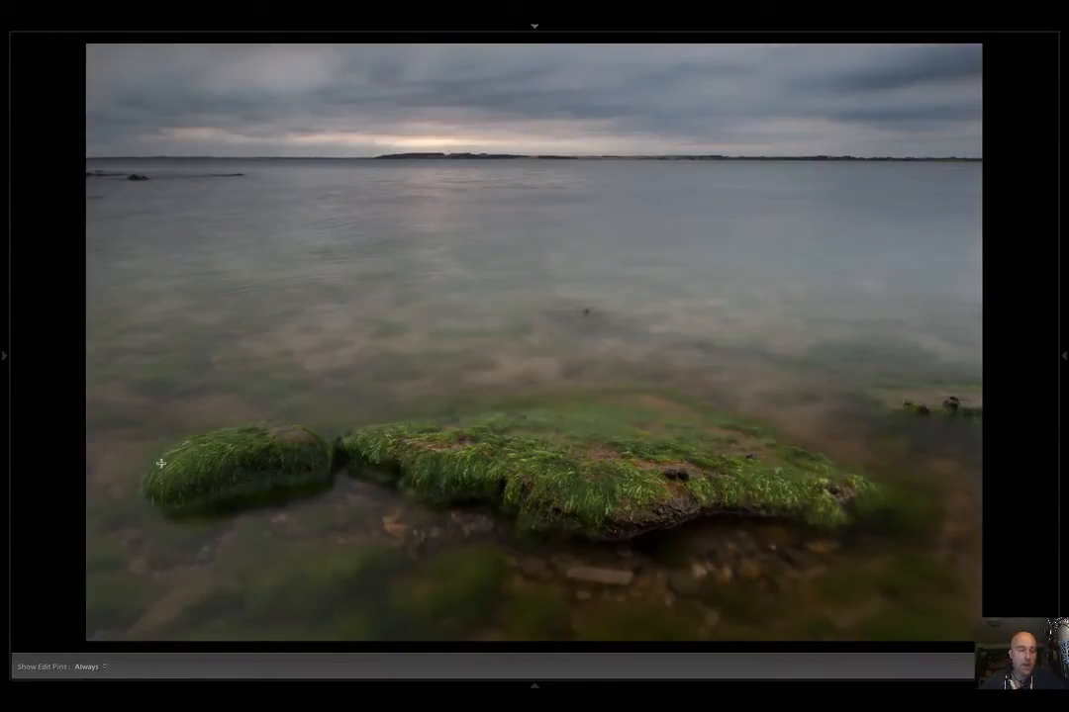
View the finished version in the first filmstrip frame and compare it with its unedited state
mouse_move(186, 676)
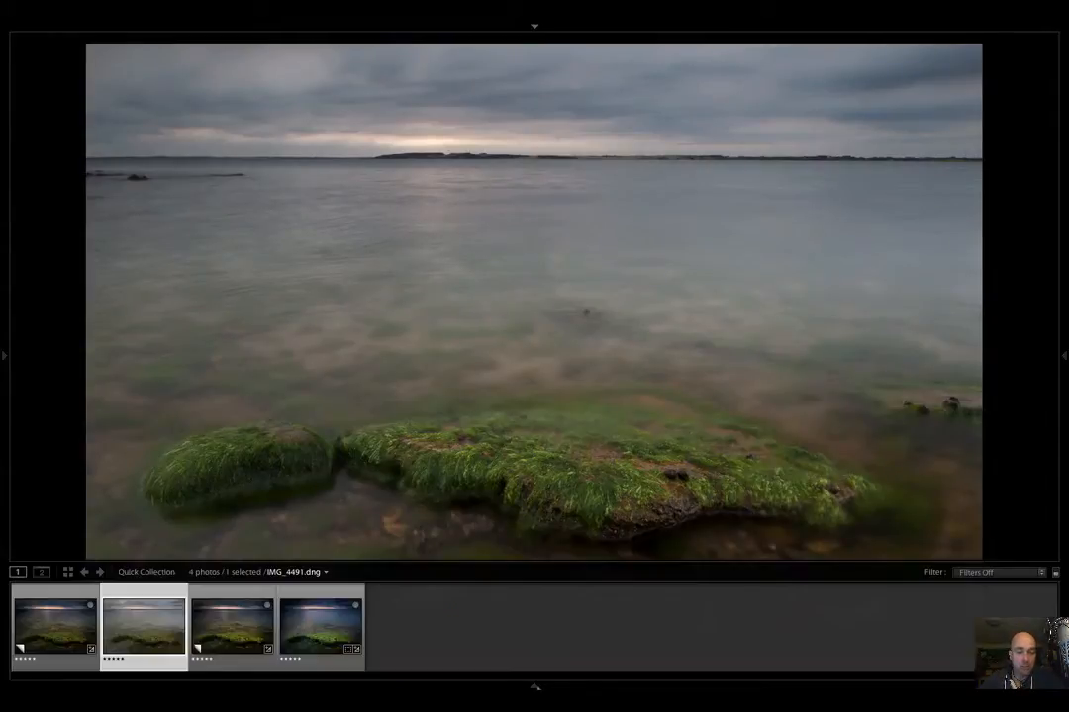
left_click(55, 636)
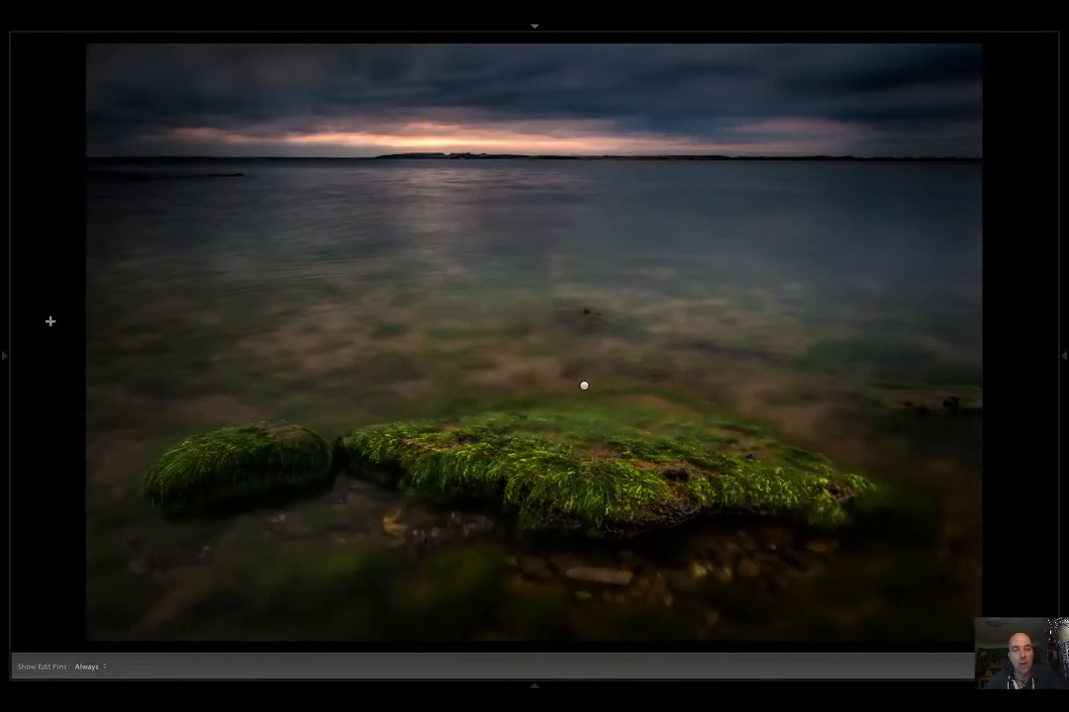
key("backslash")
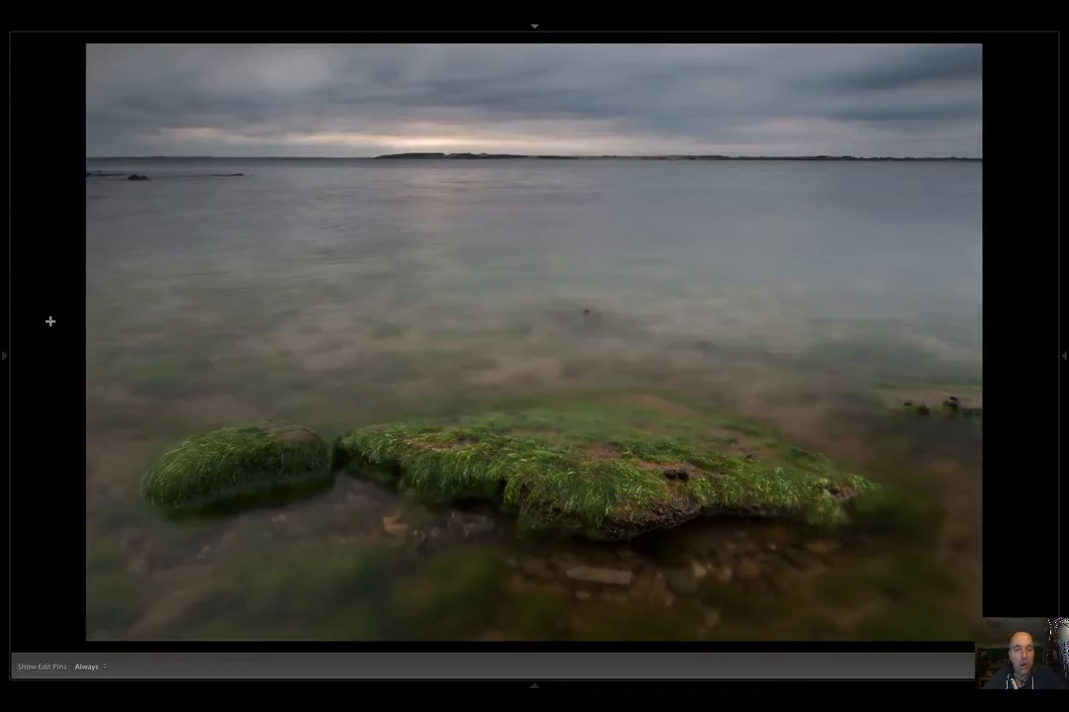
key("backslash")
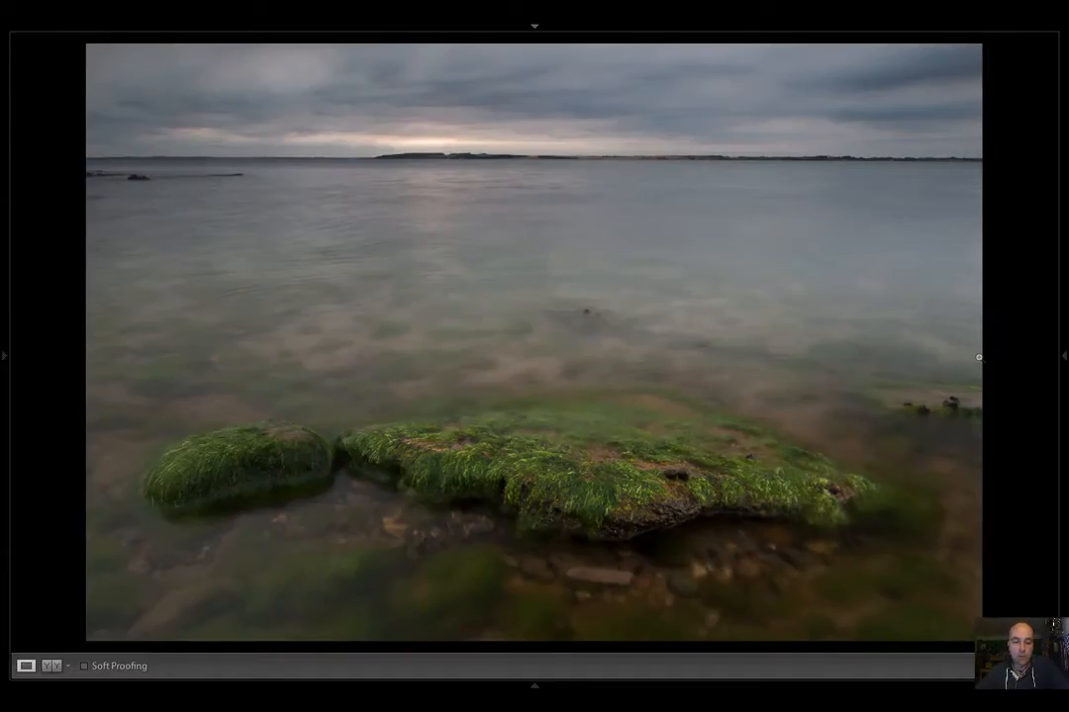
Show the develop adjustments for the unedited seascape and set Exposure to −0,50 and Contrast to +70
left_click(1064, 359)
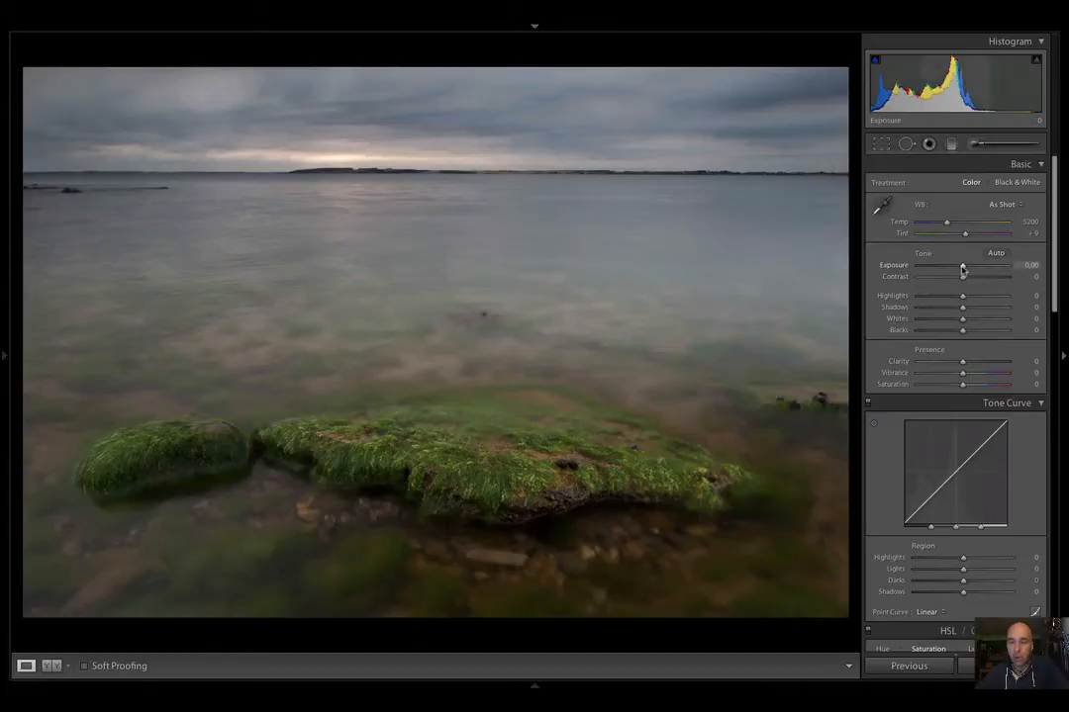
left_click_drag(962, 268, 958, 268)
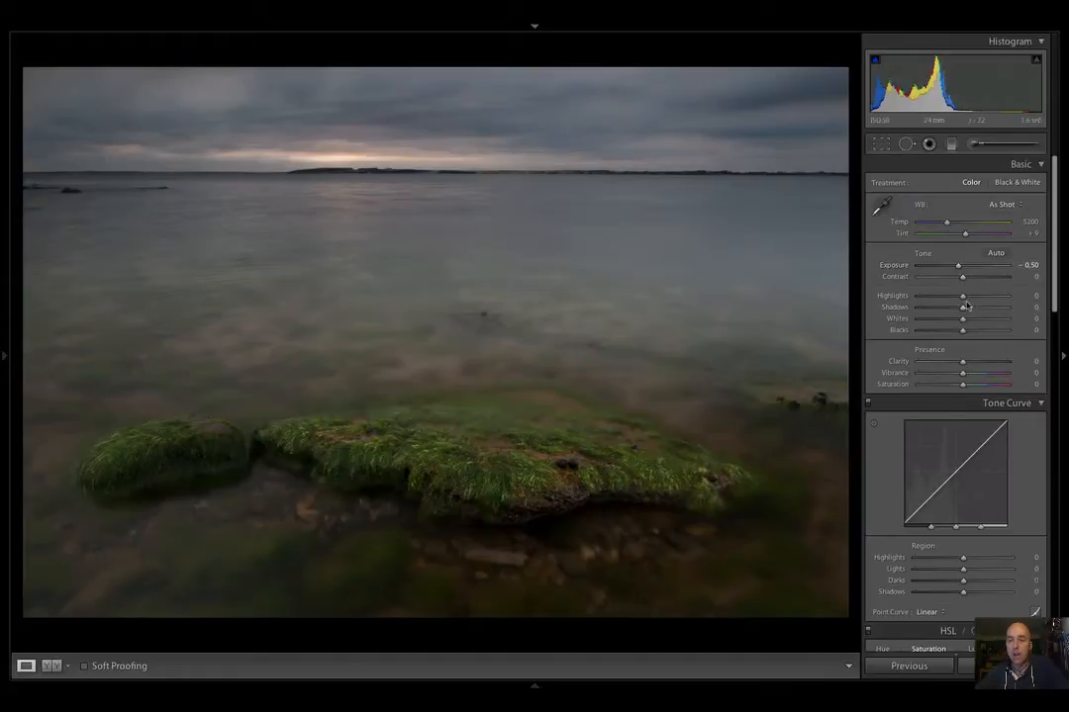
left_click_drag(961, 277, 994, 284)
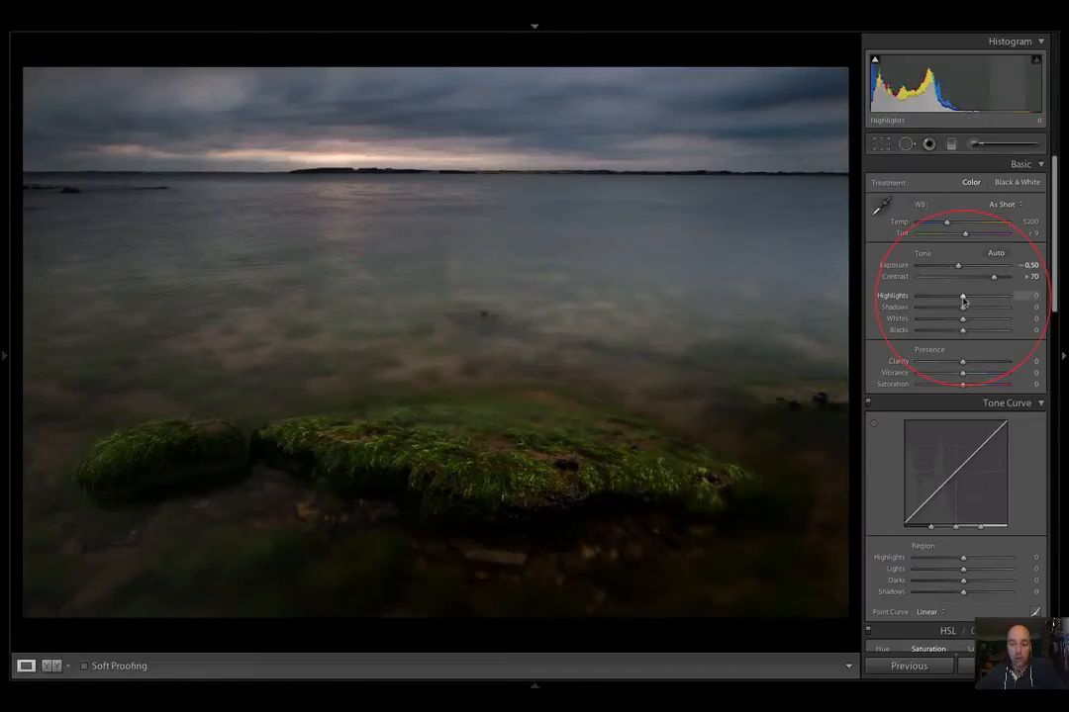
Set Highlights to −47, Shadows to +99 and Blacks to +97, trying Whites but leaving it at 0
left_click_drag(963, 300, 942, 302)
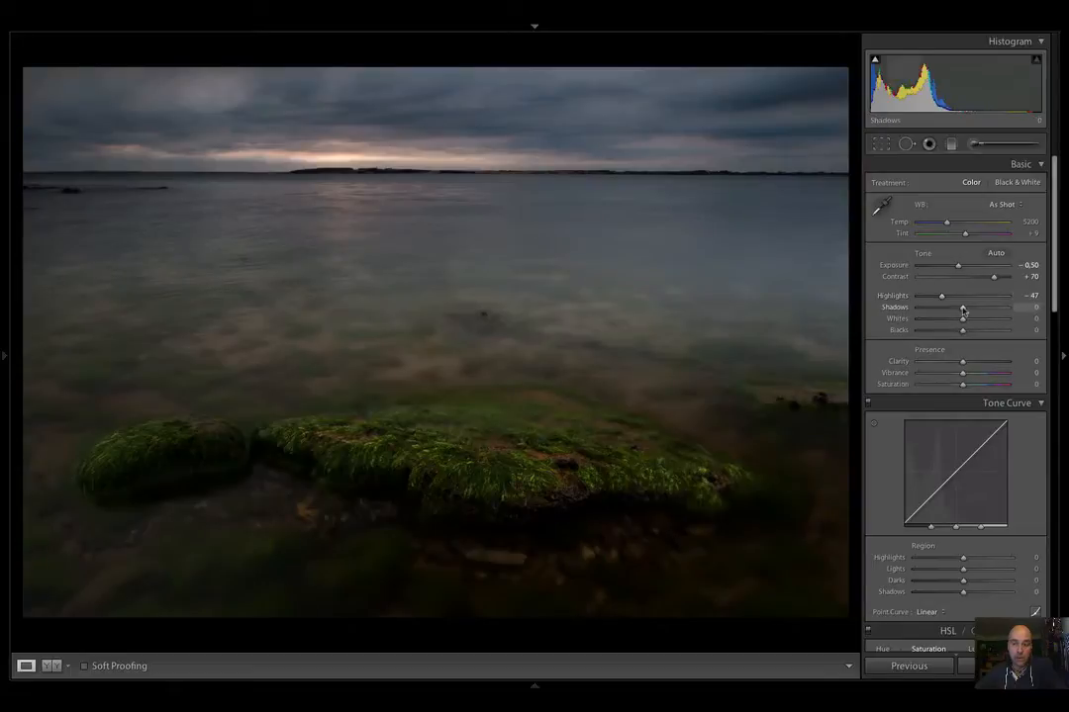
left_click_drag(962, 307, 1007, 311)
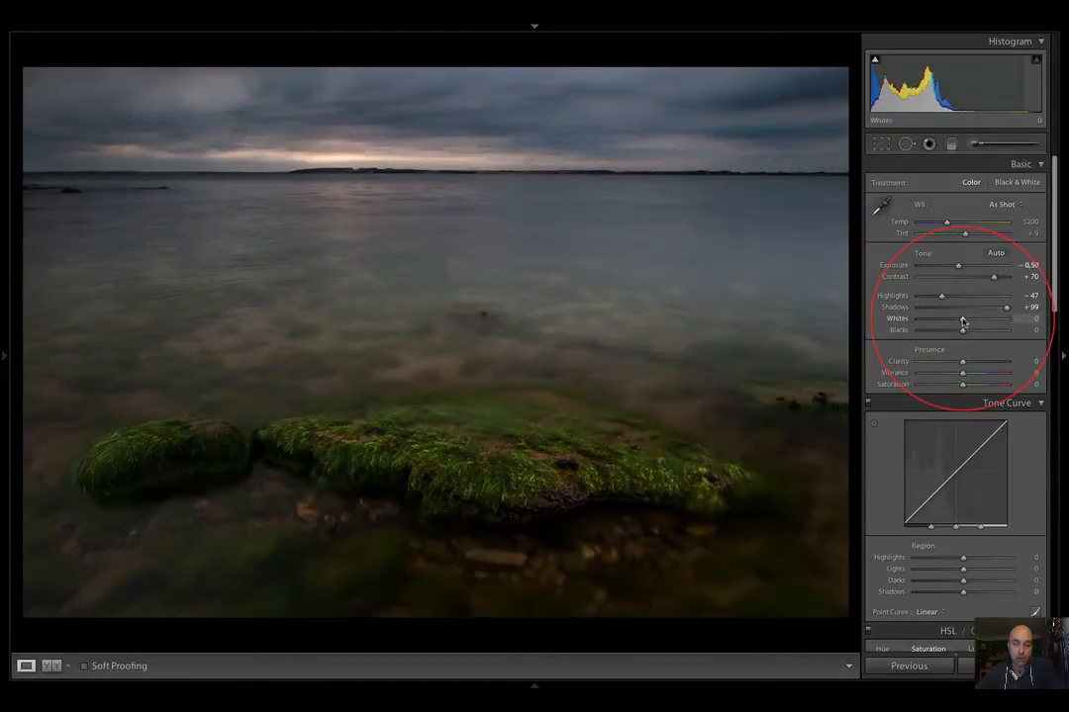
mouse_move(963, 321)
left_mouse_down()
mouse_move(951, 320)
mouse_move(963, 322)
left_mouse_up()
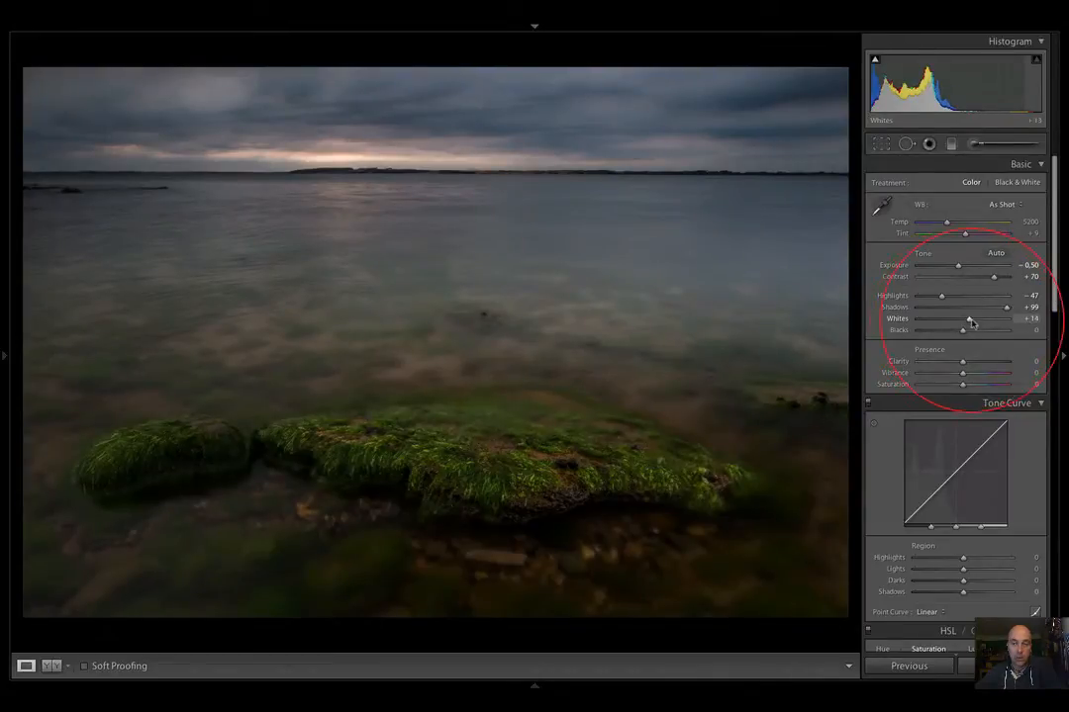
mouse_move(963, 323)
left_mouse_down()
mouse_move(989, 319)
mouse_move(943, 318)
mouse_move(964, 325)
left_mouse_up()
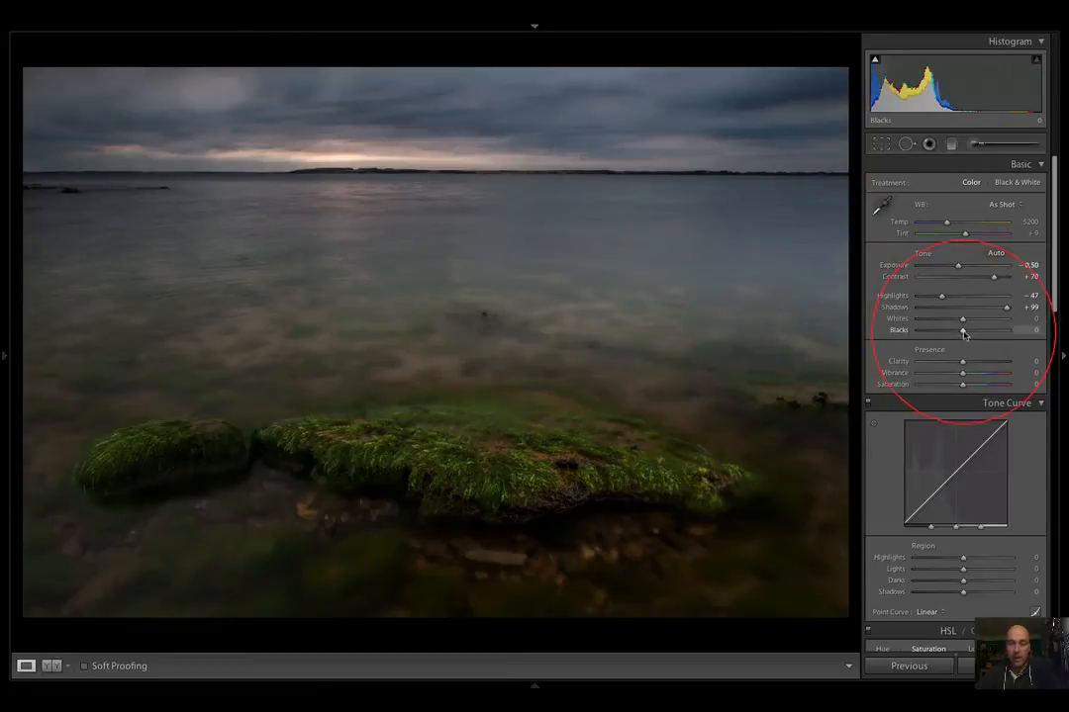
left_click_drag(964, 334, 1007, 338)
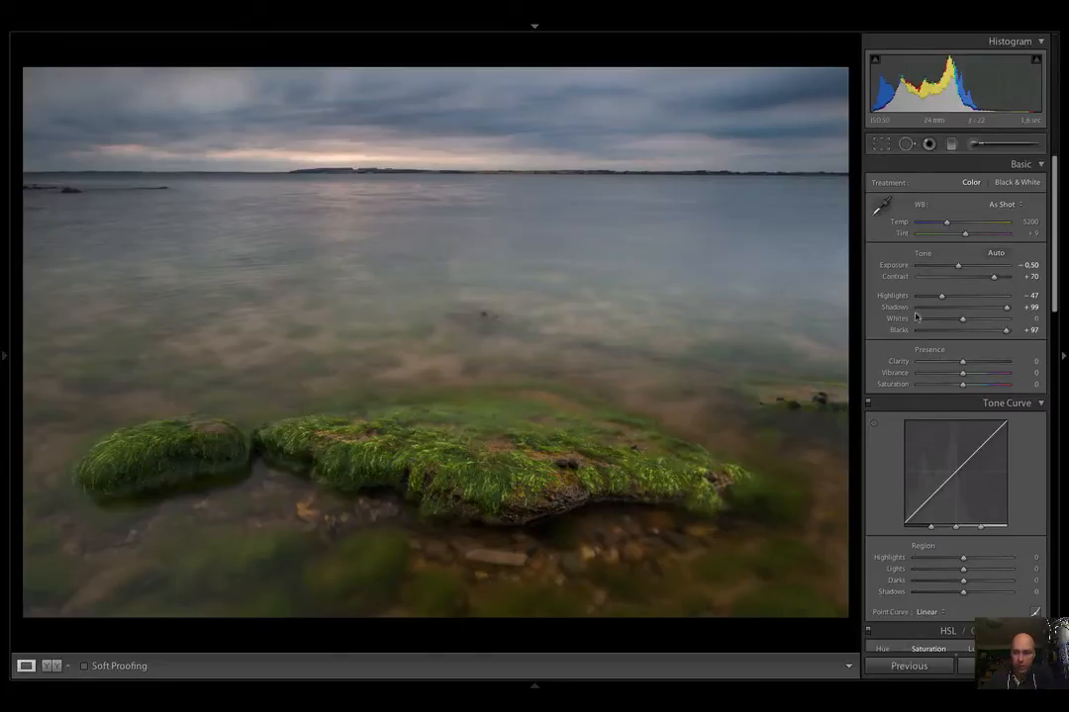
Refine the basic adjustments with Highlights −29, Blacks +91, Clarity +27 and Vibrance +9
left_click_drag(941, 297, 950, 298)
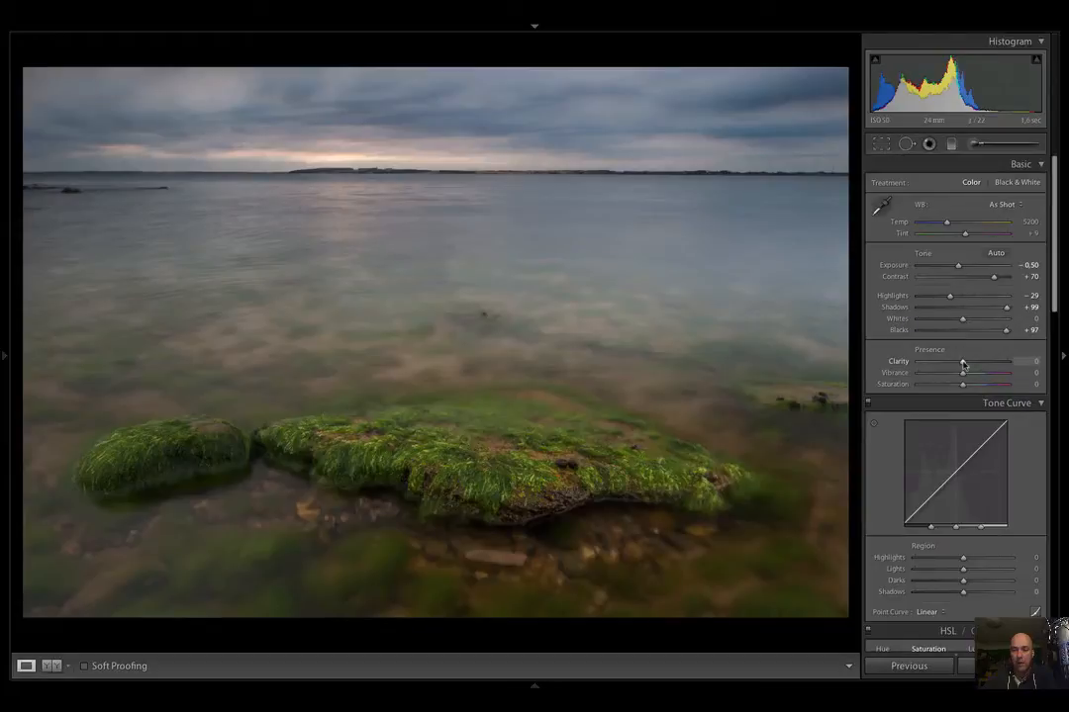
left_click_drag(962, 366, 975, 365)
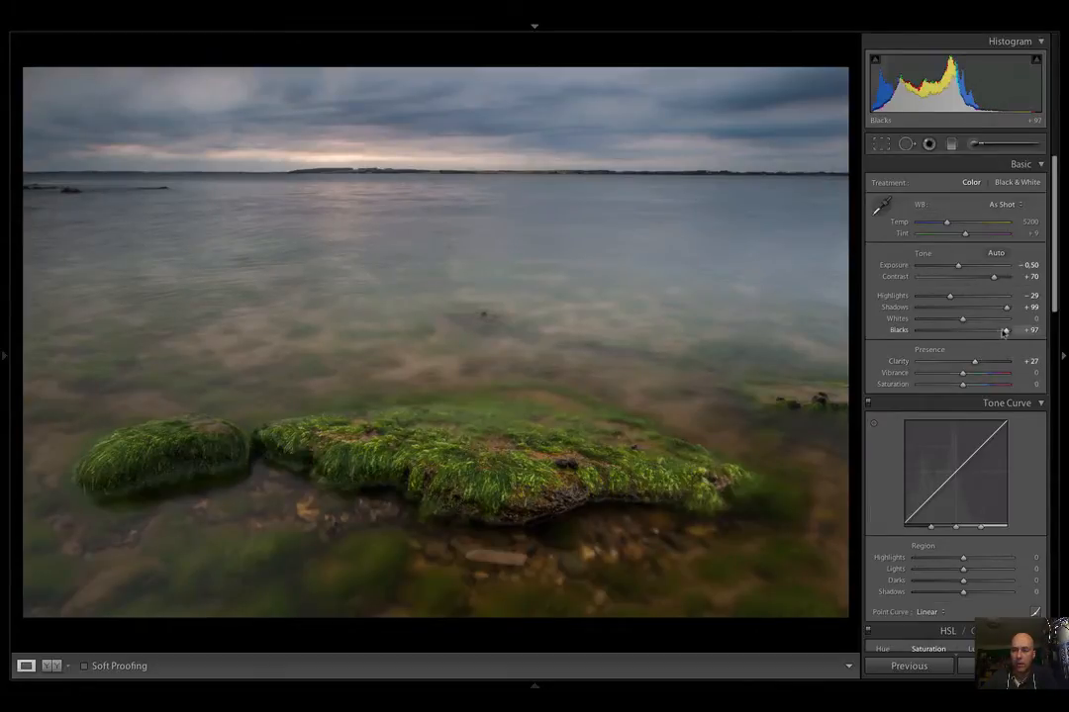
left_click_drag(1003, 332, 1002, 335)
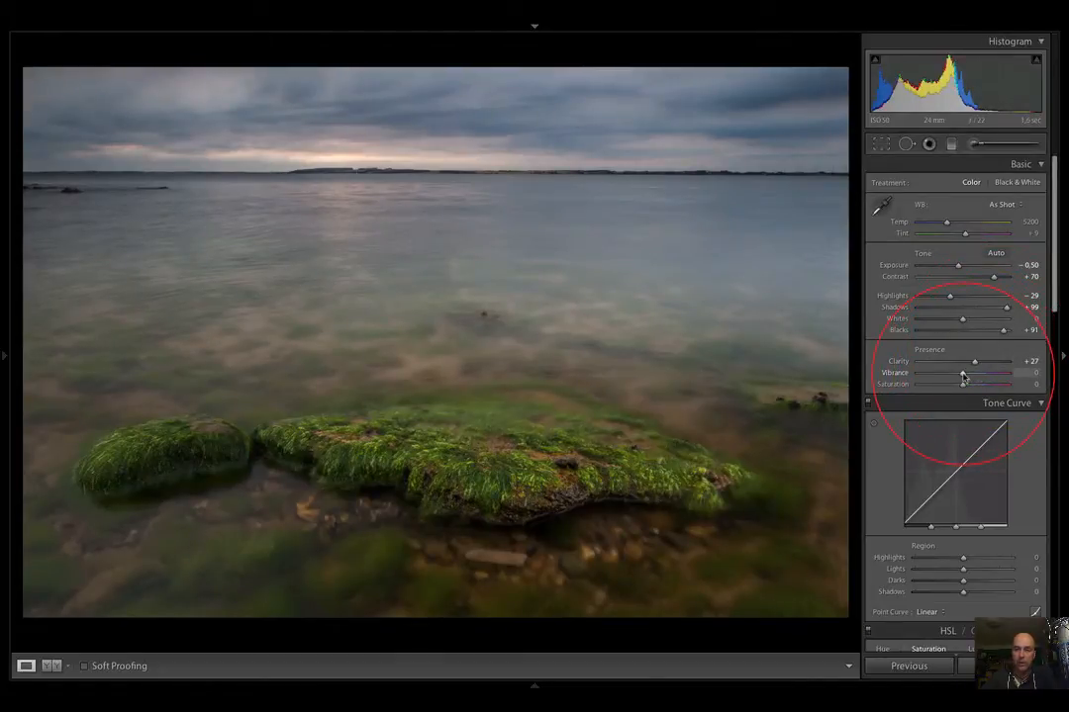
left_click_drag(963, 377, 966, 377)
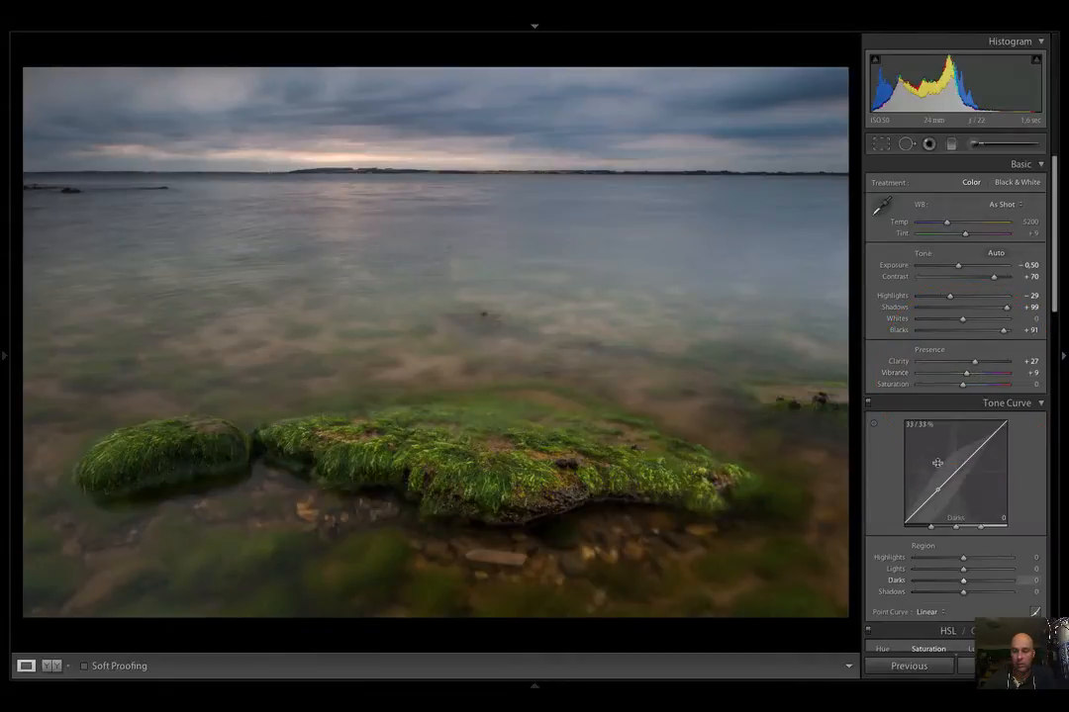
Shape the tone curve into an S-curve by setting Lights to +32 and Darks to −30
left_click(979, 449)
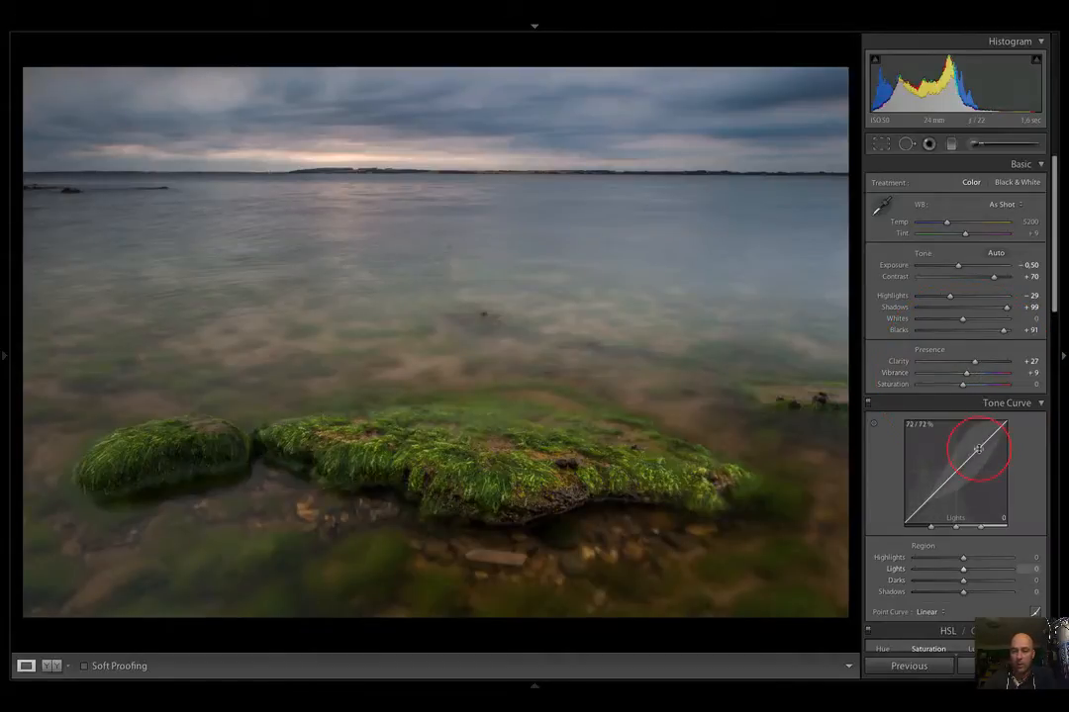
left_click_drag(978, 449, 975, 436)
left_click(934, 502)
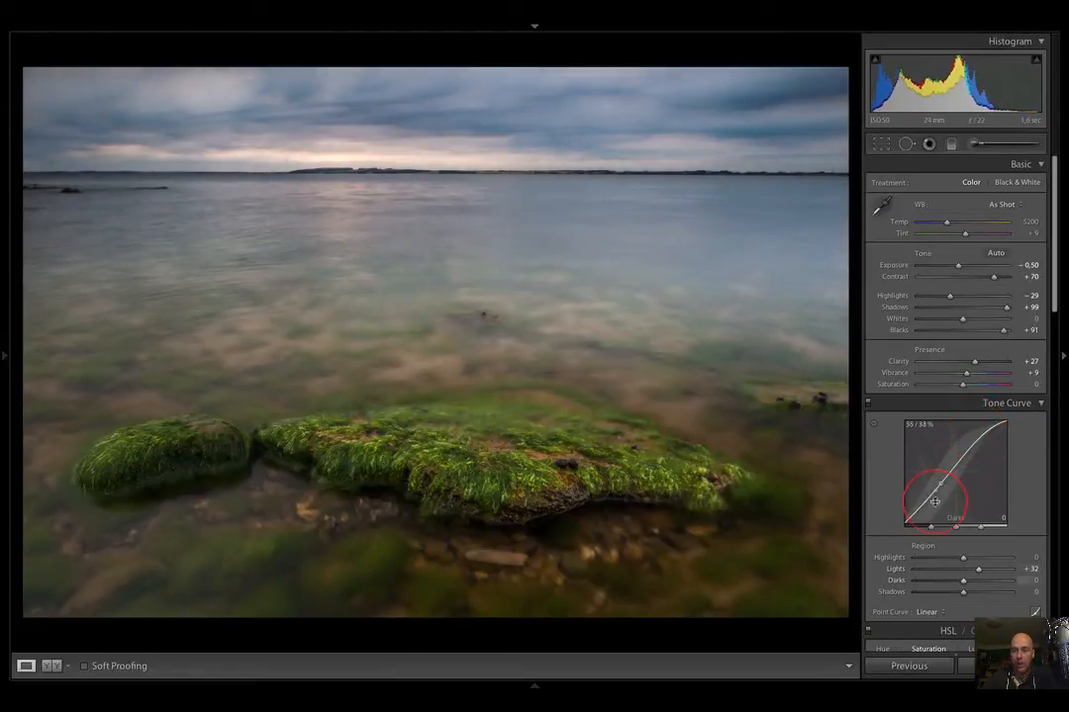
left_click_drag(934, 502, 930, 504)
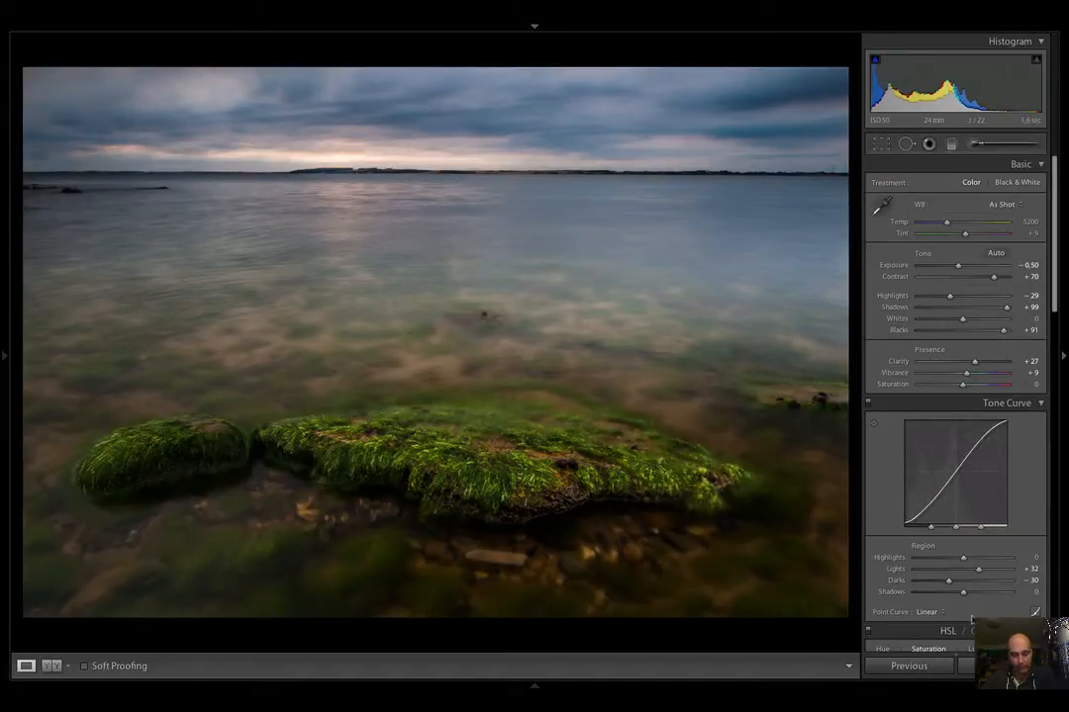
Raise the tone curve's Lights to +52 using targeted adjustment on the bright horizon, and set its Highlights to +58
scroll(881, 396, "down", 3)
left_click(875, 294)
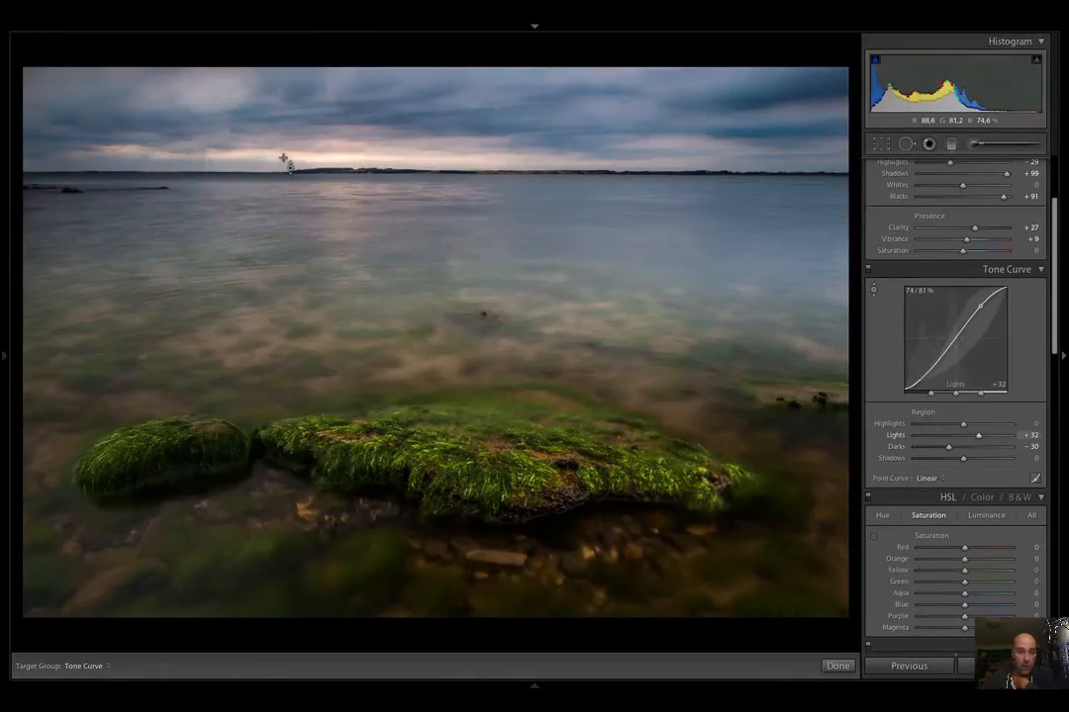
left_click_drag(284, 158, 284, 125)
left_click_drag(362, 154, 361, 169)
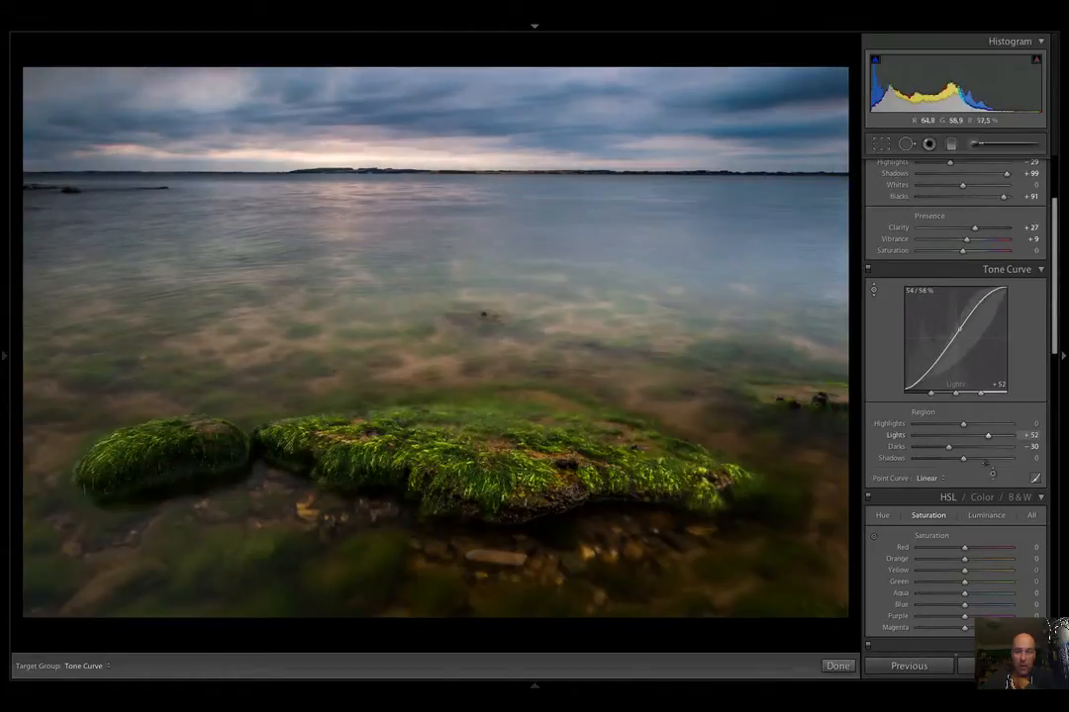
left_click_drag(965, 425, 991, 427)
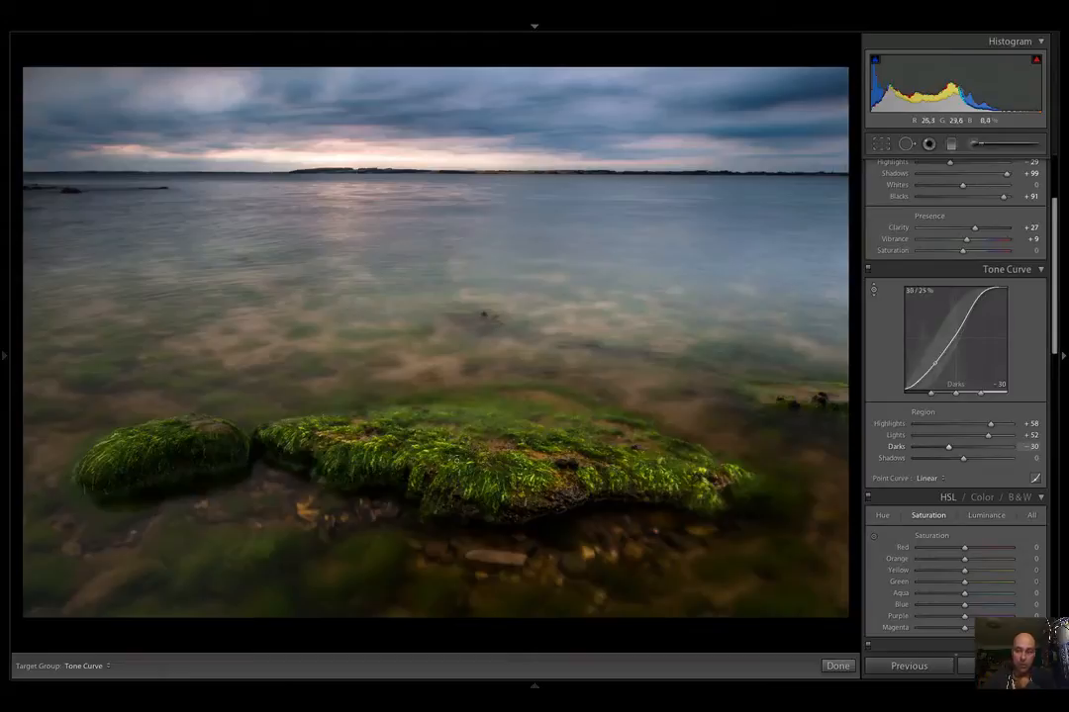
left_click(436, 461)
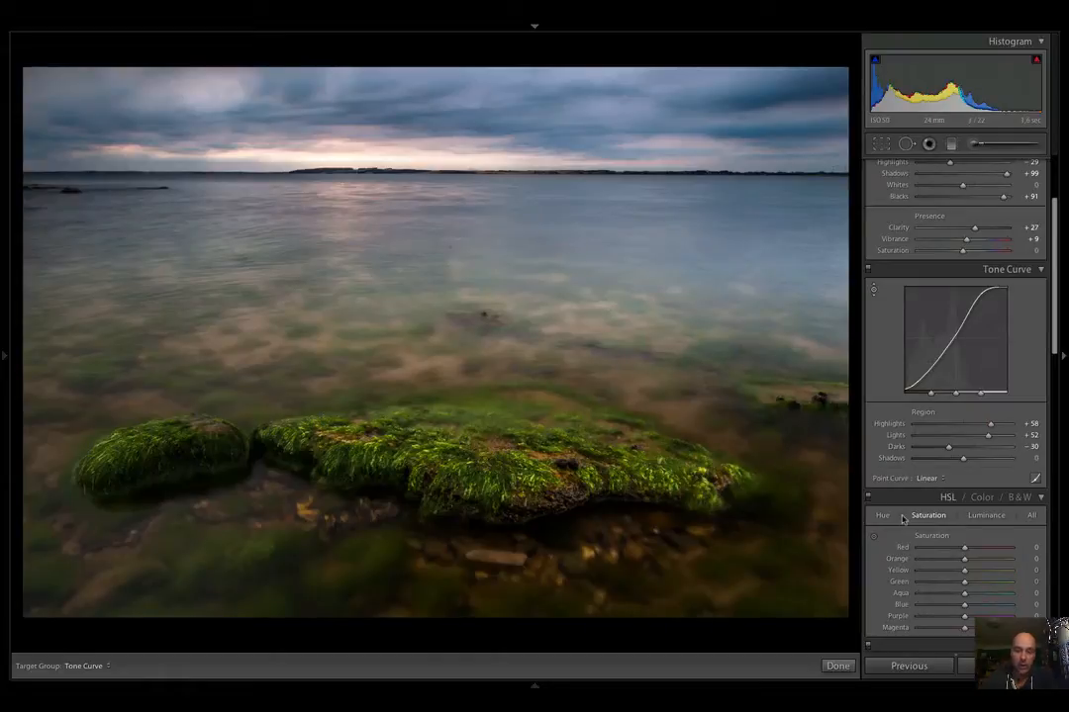
scroll(901, 519, "down", 1)
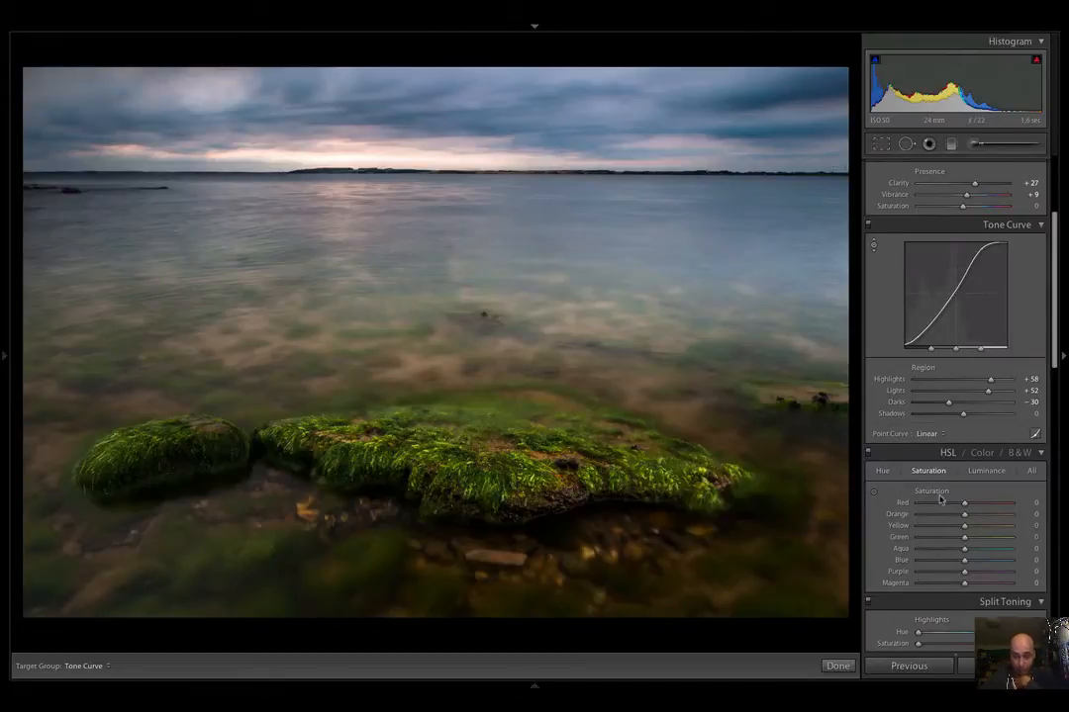
Use targeted adjustment on the moss to raise Luminance to Yellow +32 and Green +25, and set Saturation to Yellow +11 and Green +10
left_click(874, 490)
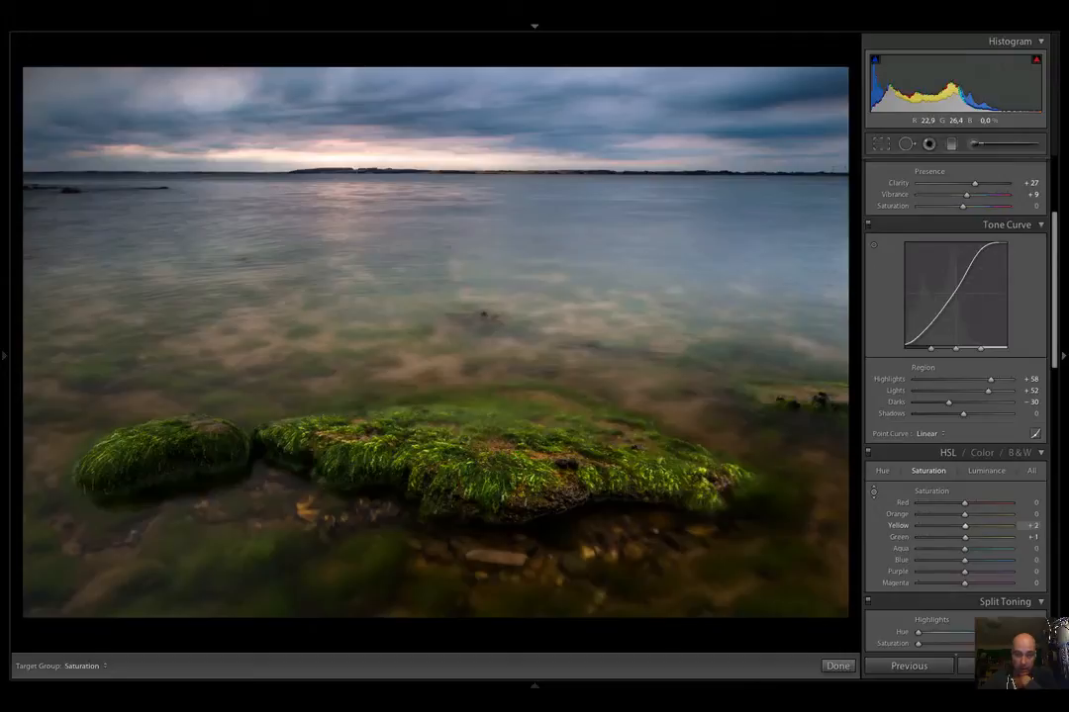
left_click_drag(475, 465, 423, 414)
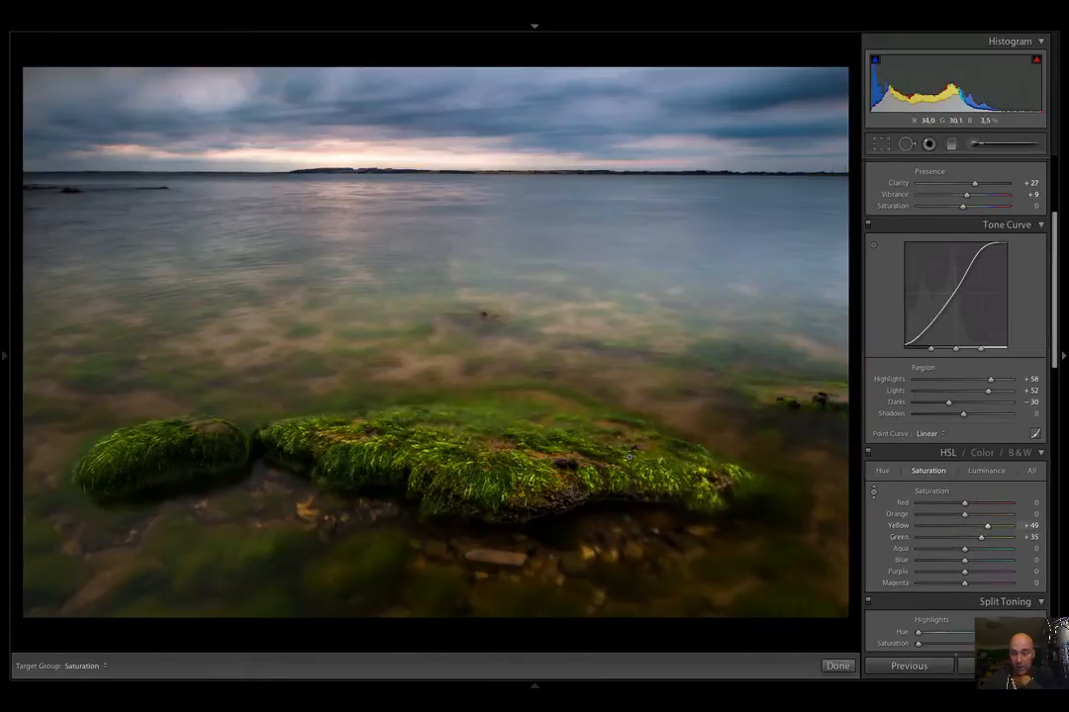
left_click(985, 472)
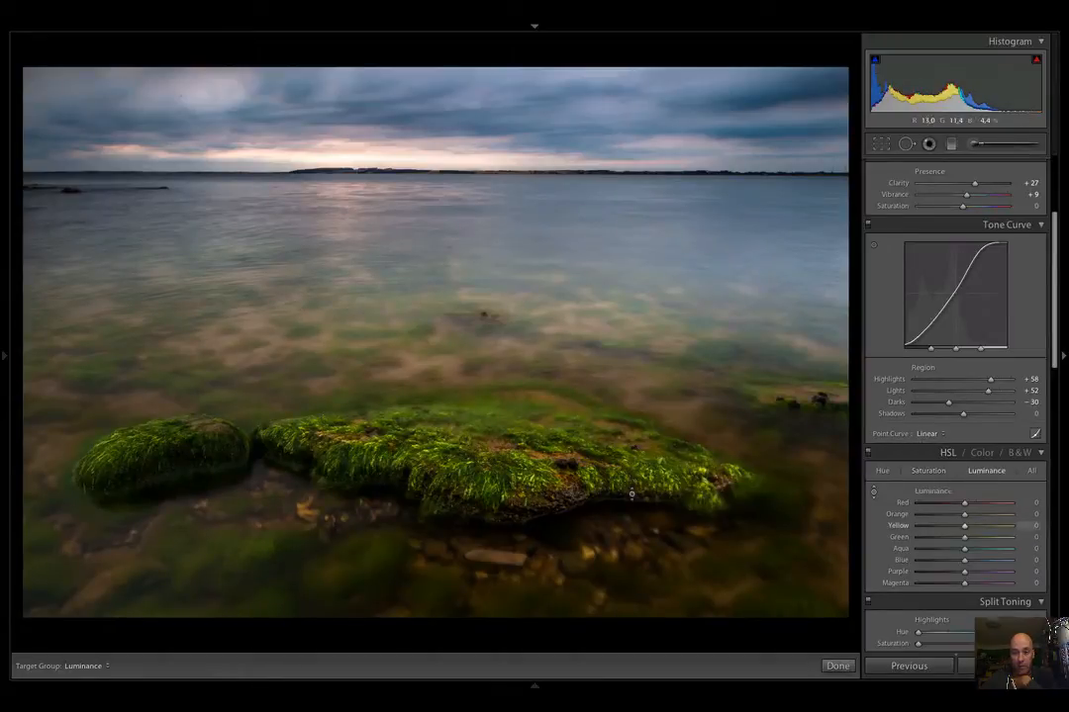
left_click_drag(532, 479, 533, 449)
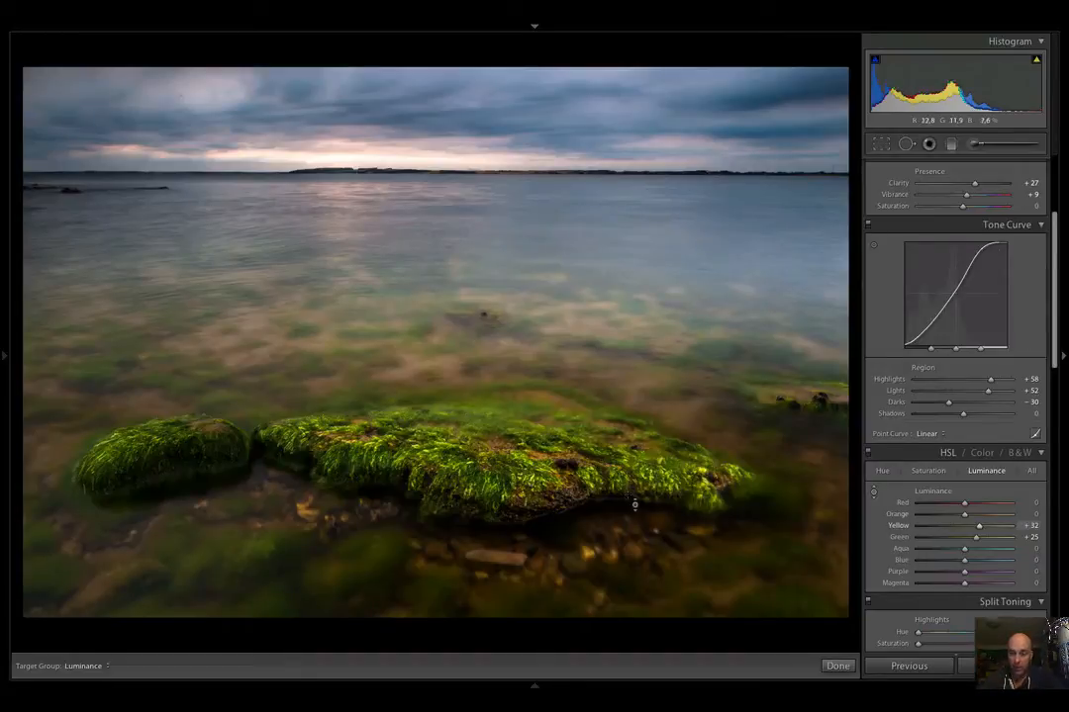
left_click_drag(979, 526, 969, 540)
left_click(928, 471)
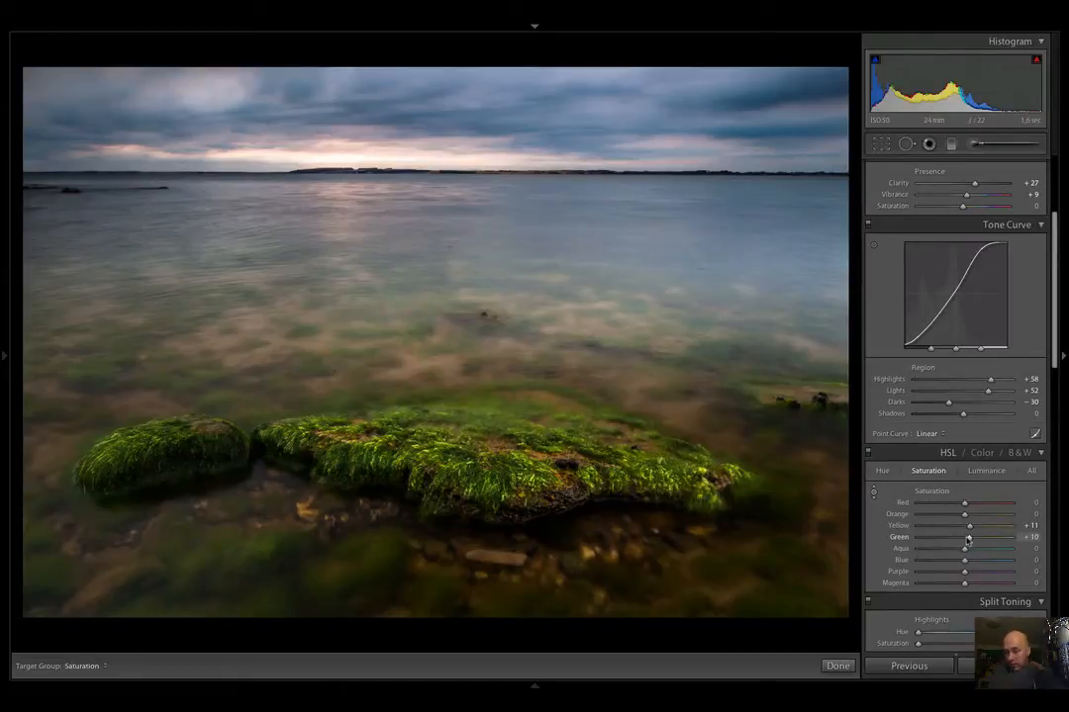
Compare IMG_4491 with its darker virtual copy, Copy 4, switching between the two and returning to IMG_4491
mouse_move(911, 690)
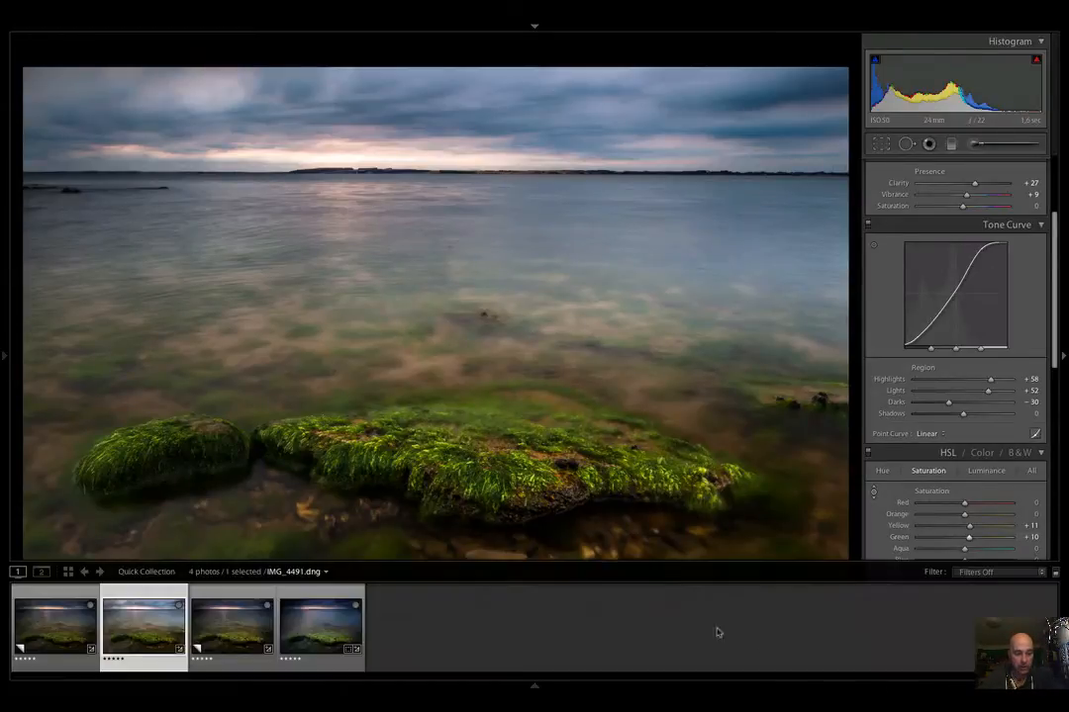
left_click(63, 630)
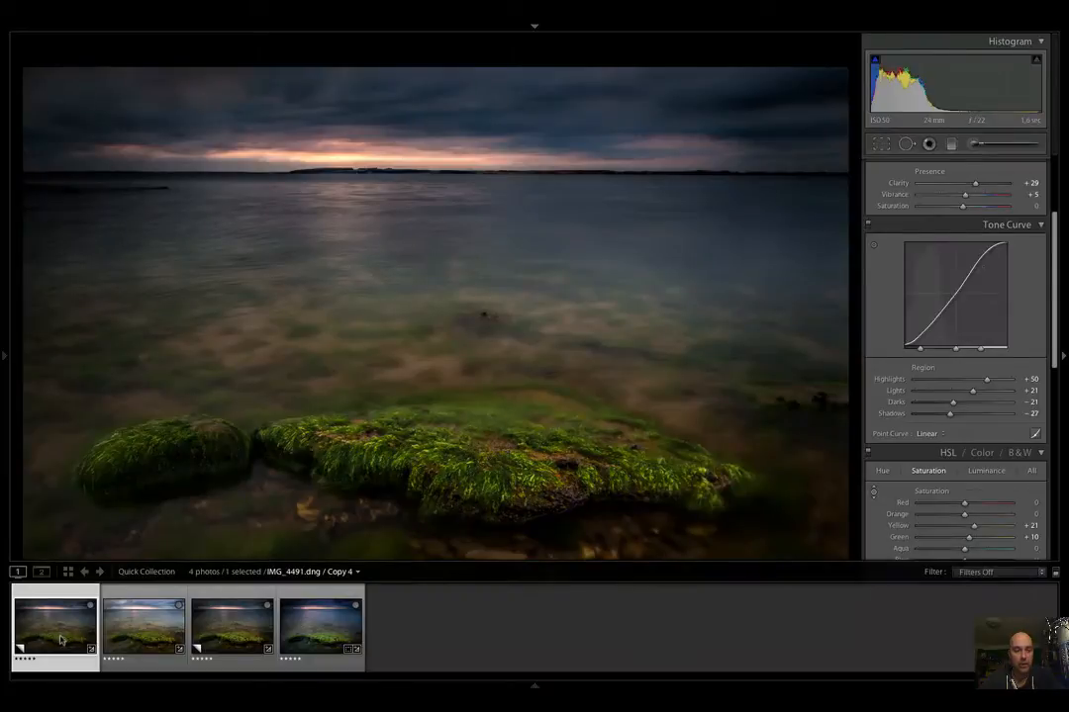
left_click(134, 640)
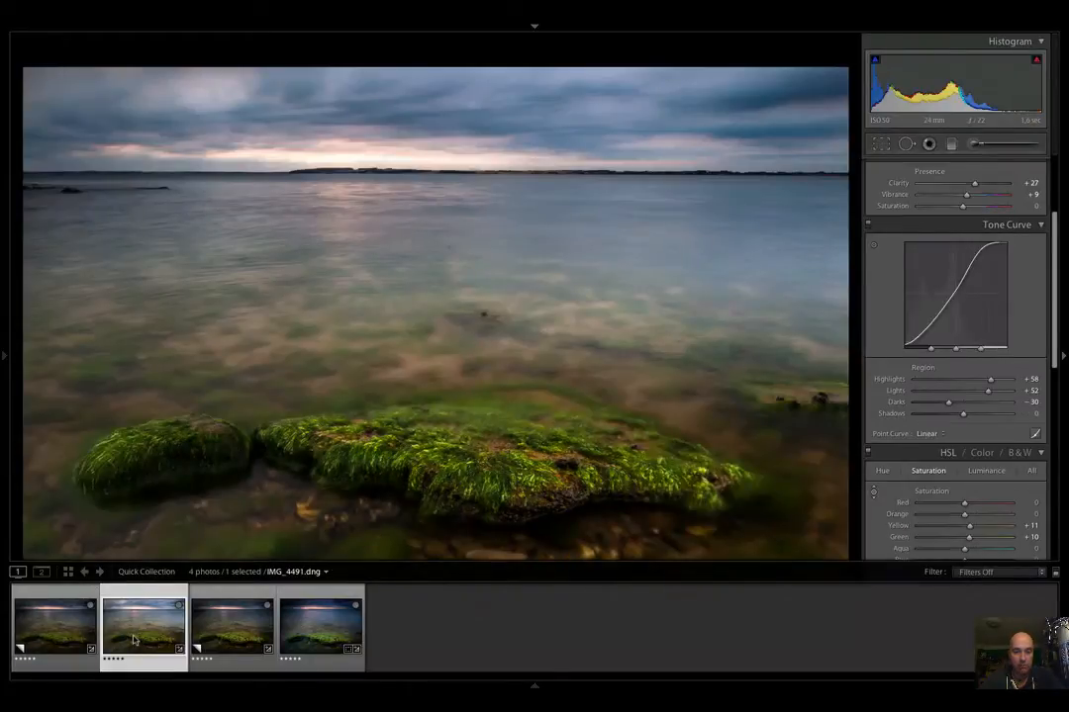
left_click(67, 640)
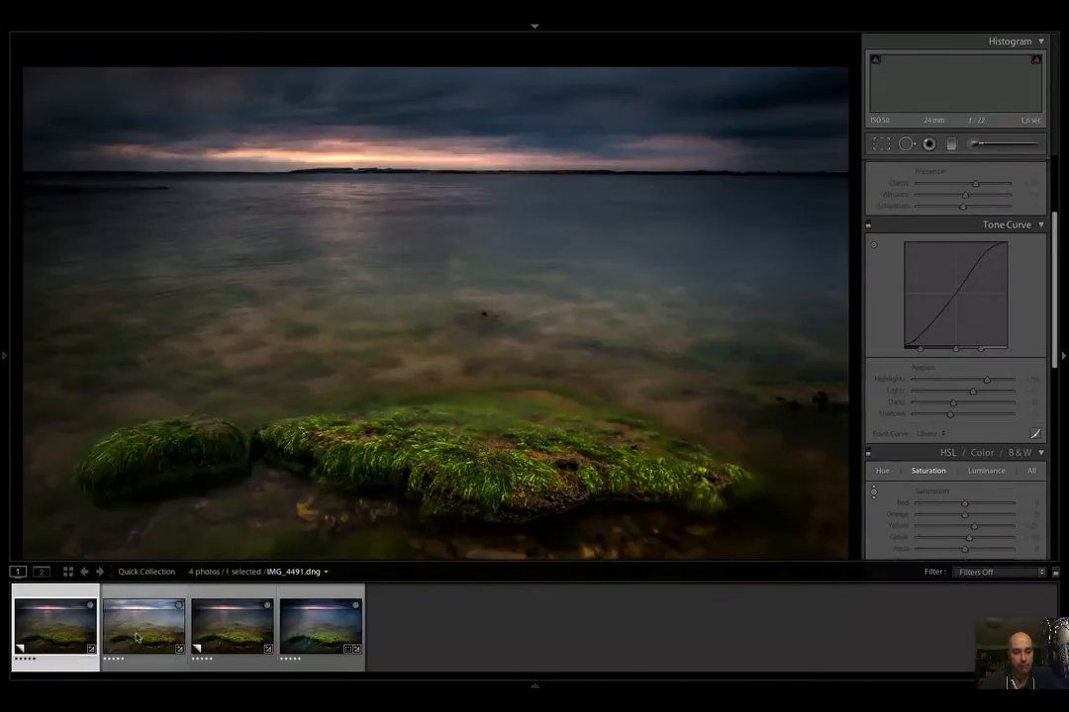
left_click(137, 638)
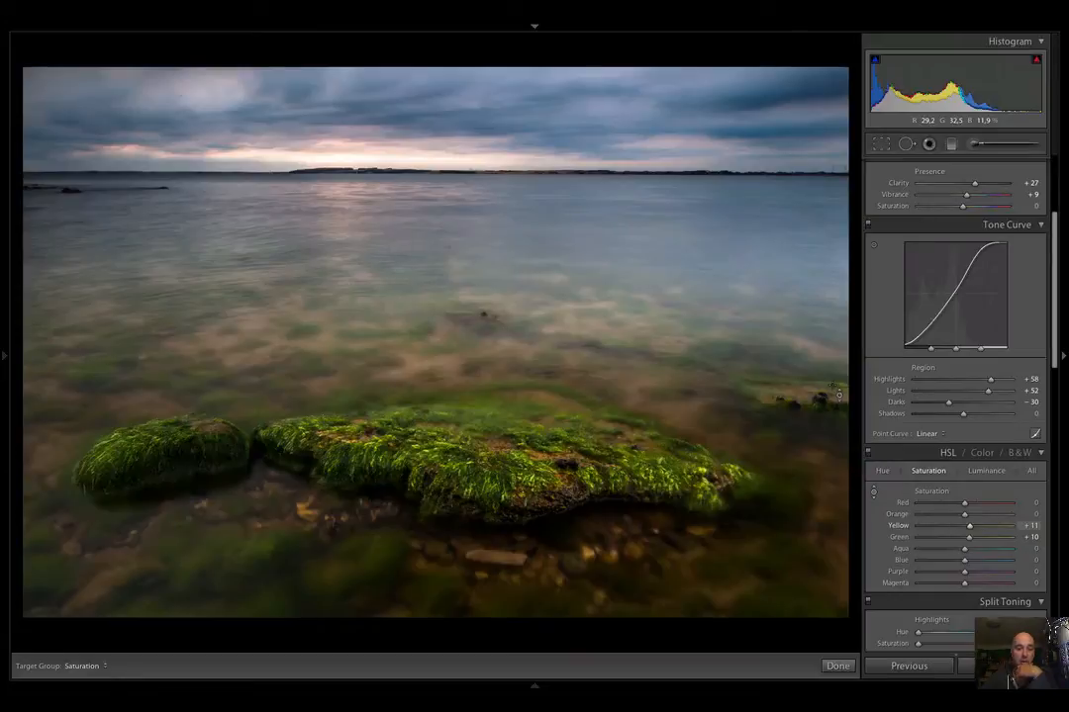
Add a graduated filter with Exposure −0.39 over the sky and water, widening its transition and positioning it just above the mossy rocks
left_click(950, 145)
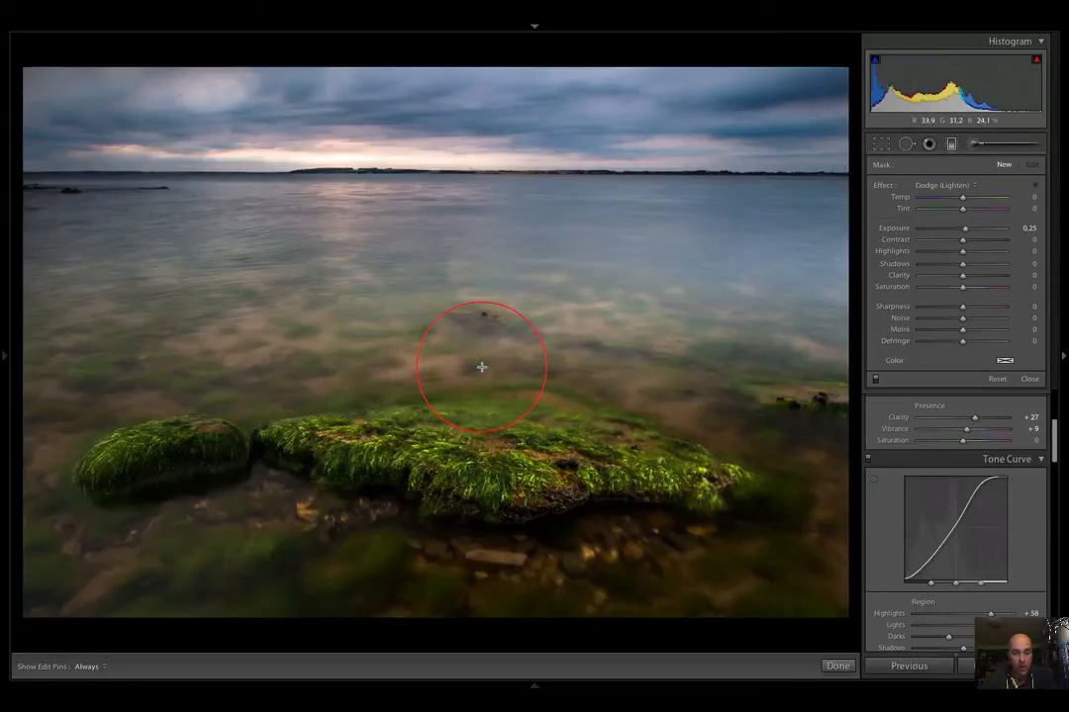
left_click_drag(482, 367, 478, 423)
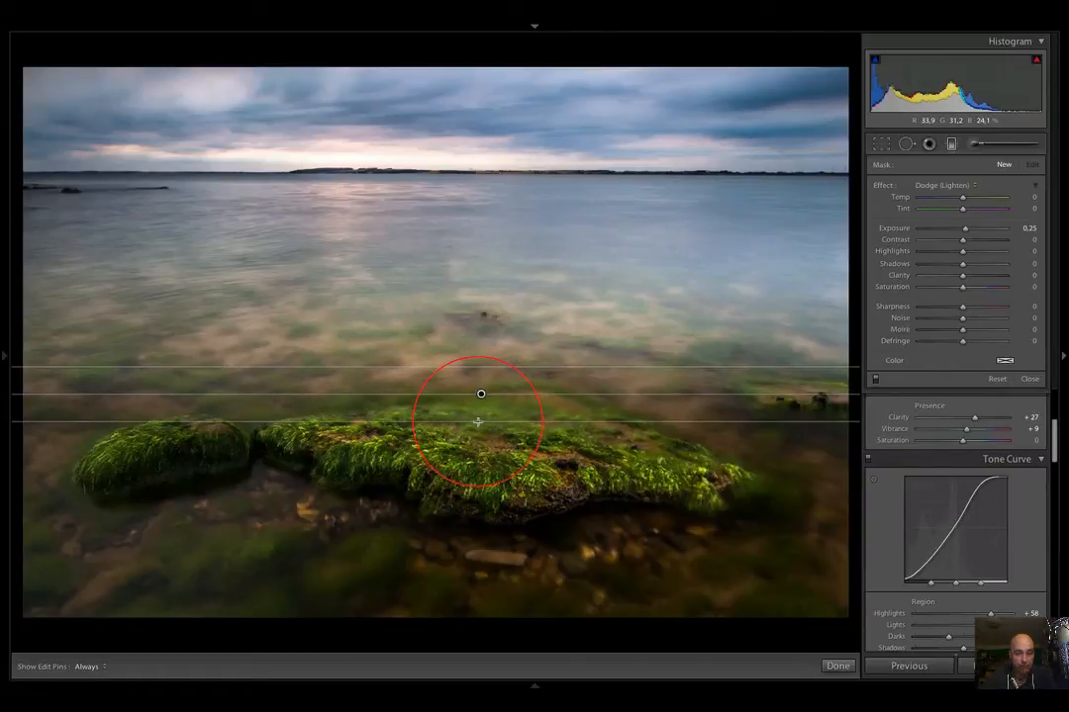
left_click_drag(476, 422, 479, 420)
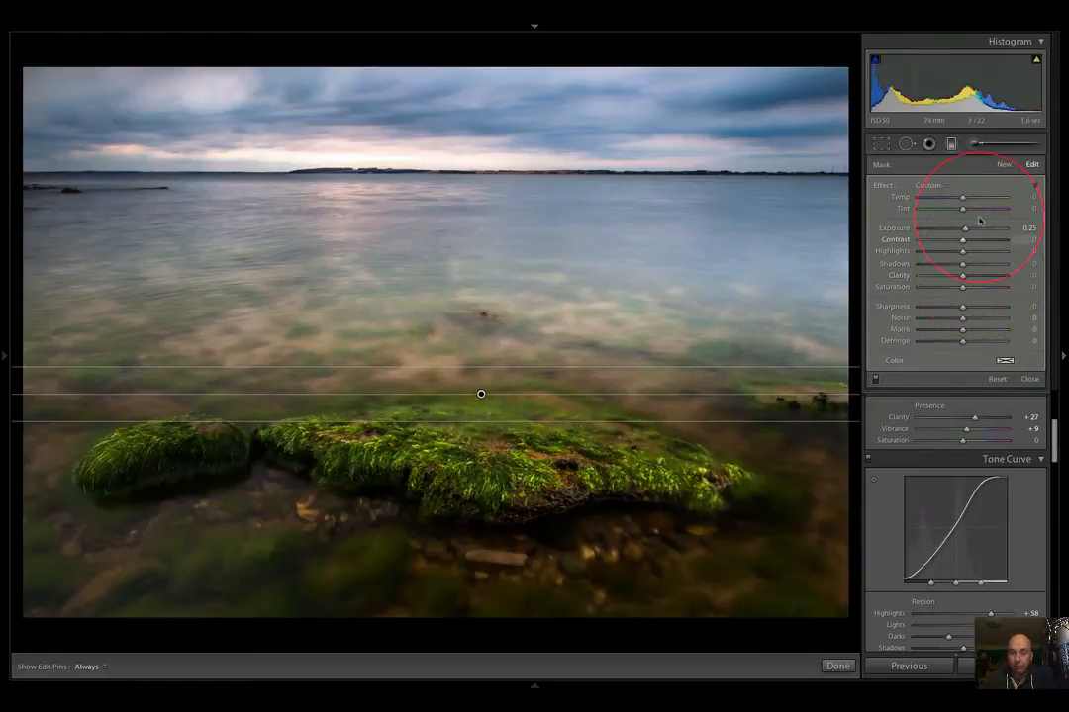
left_click_drag(966, 230, 958, 229)
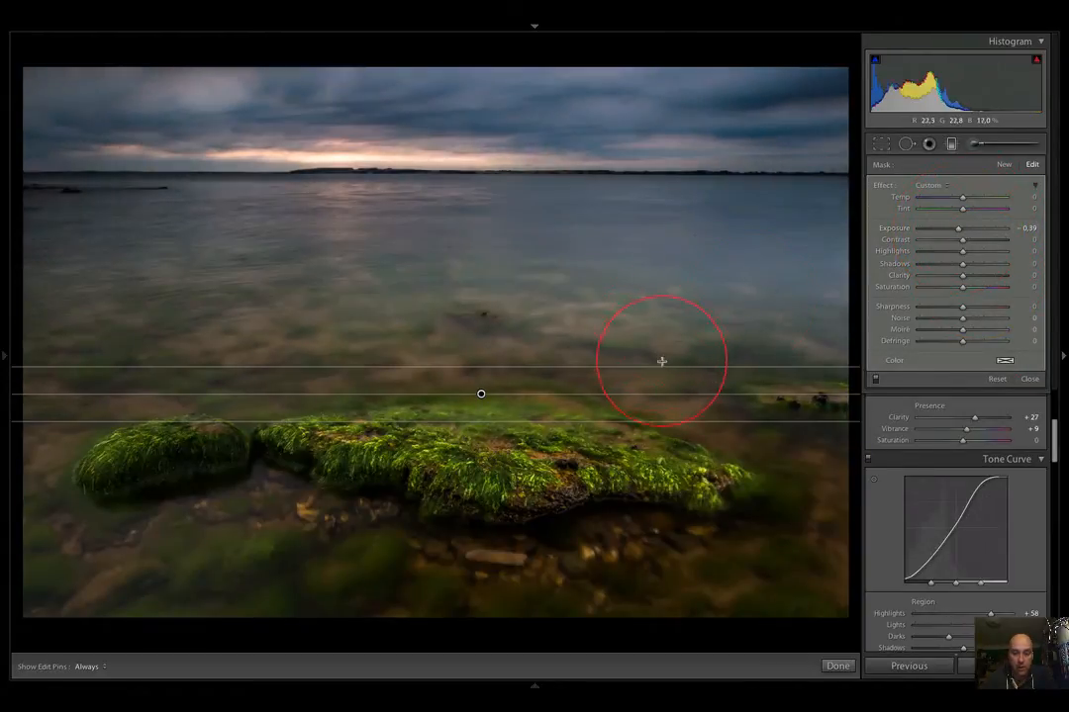
left_click_drag(666, 366, 670, 331)
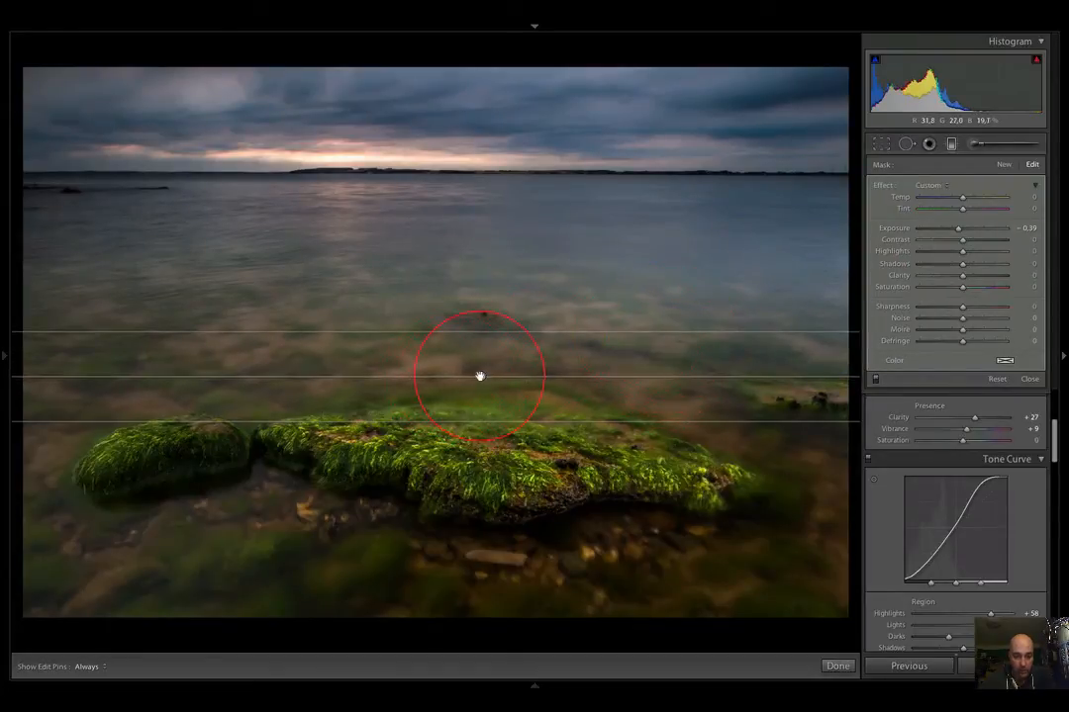
left_click_drag(480, 375, 479, 388)
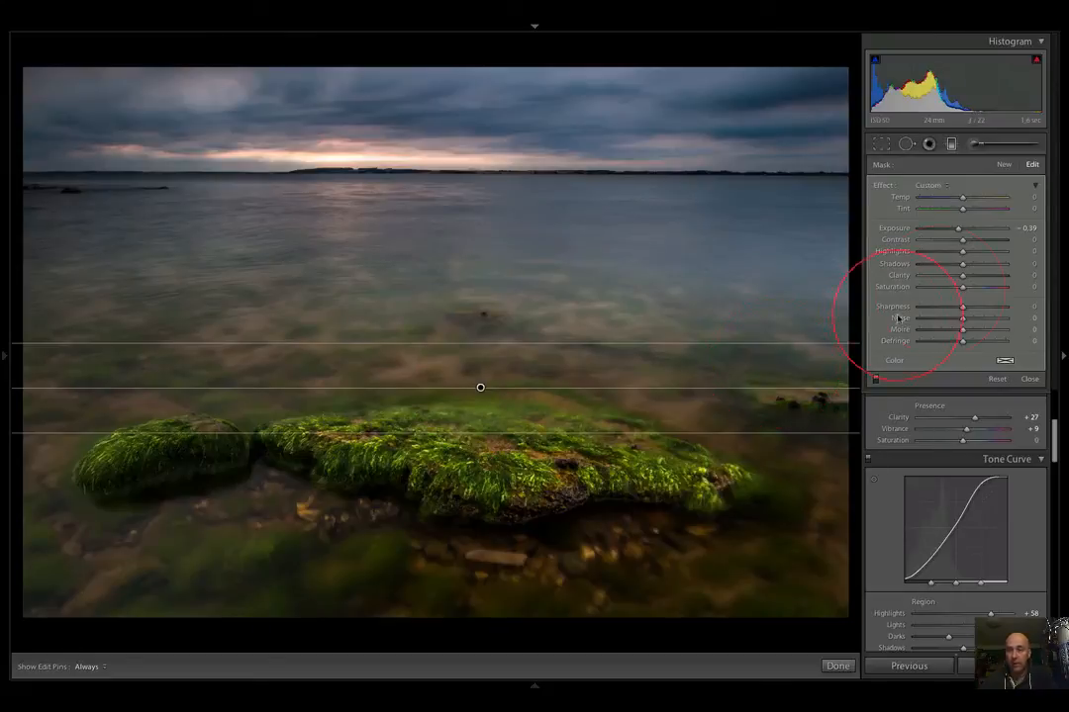
Set the graduated filter to Exposure −0.62, Contrast 13, Clarity 33 and Saturation 16, shift it slightly lower, and close it
left_click_drag(957, 229, 971, 289)
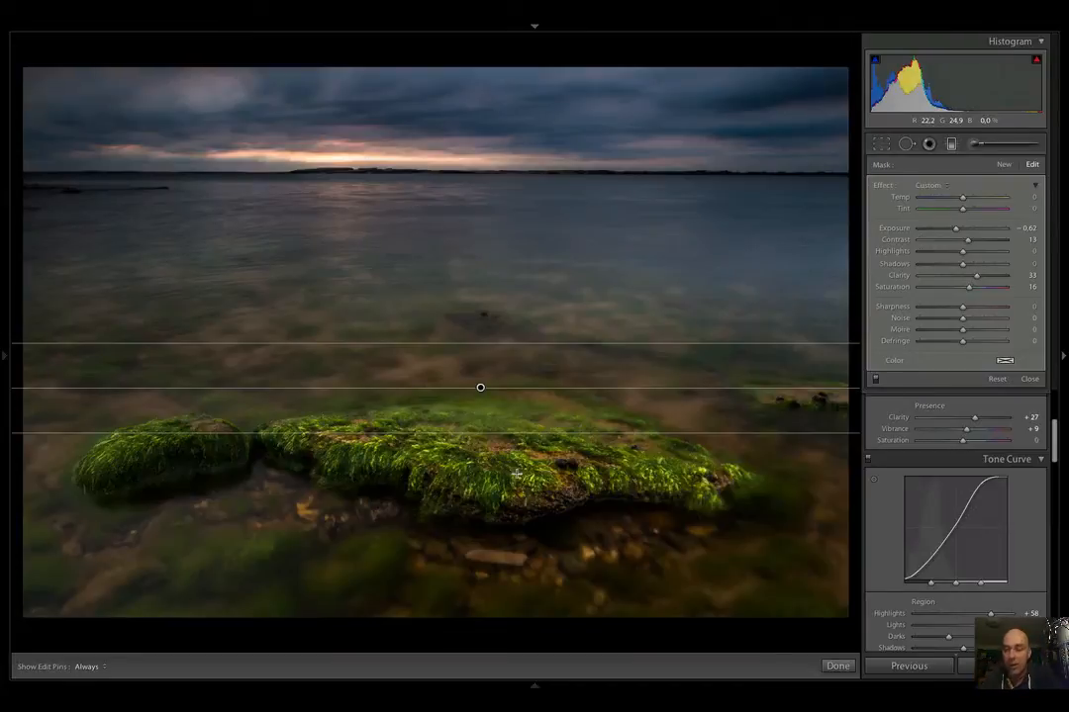
left_click_drag(480, 387, 486, 394)
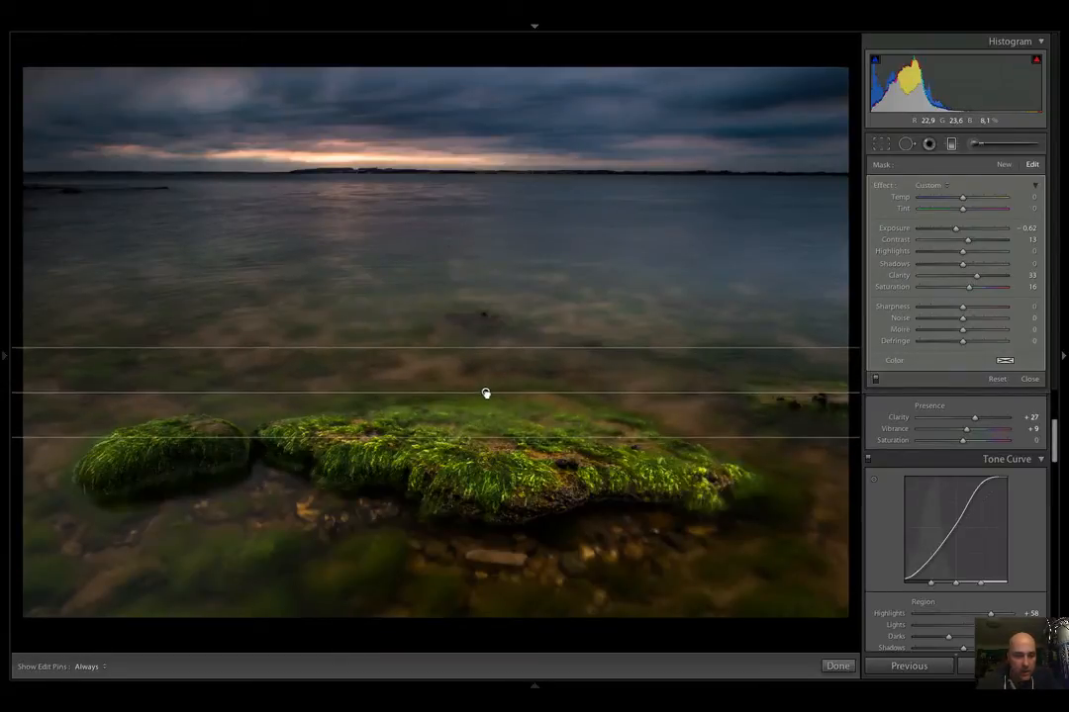
left_click_drag(956, 229, 954, 230)
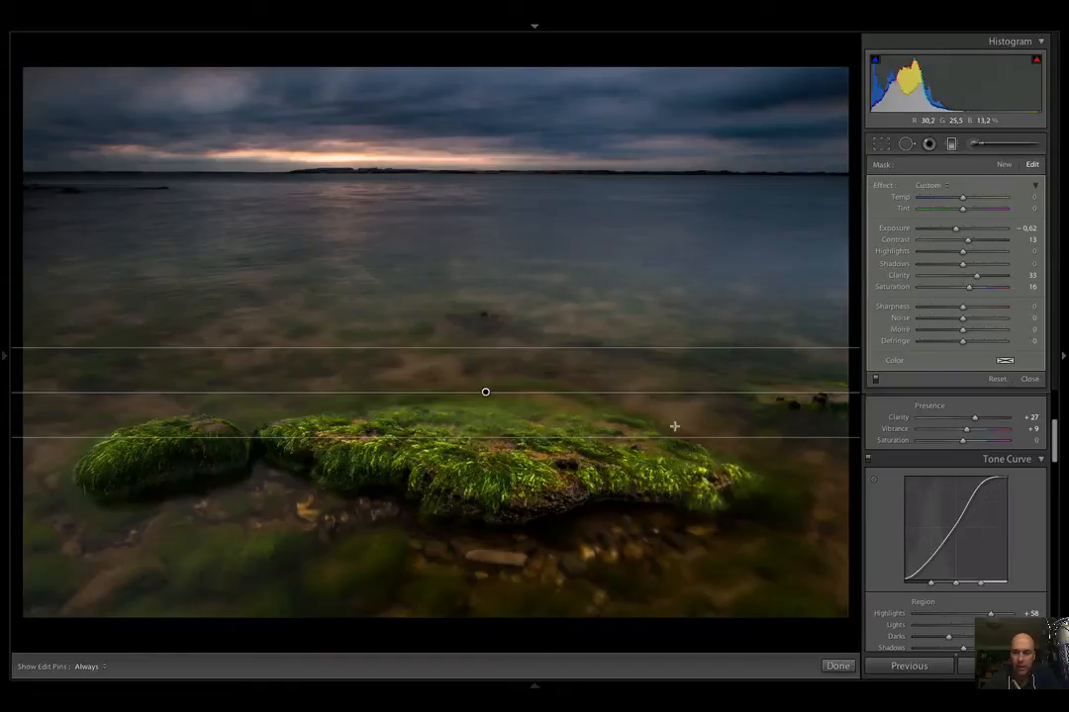
left_click(950, 147)
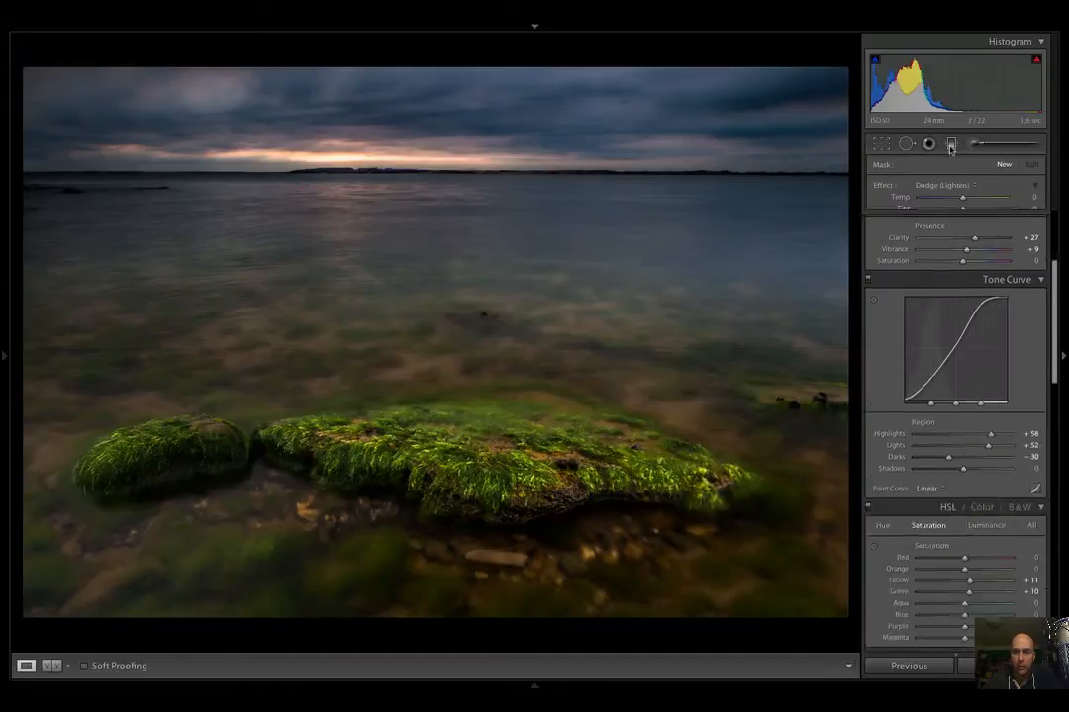
Try a post-crop vignette with Amount −26 and then −4, and reset the amount to 0
scroll(943, 451, "down", 3)
scroll(943, 452, "down", 8)
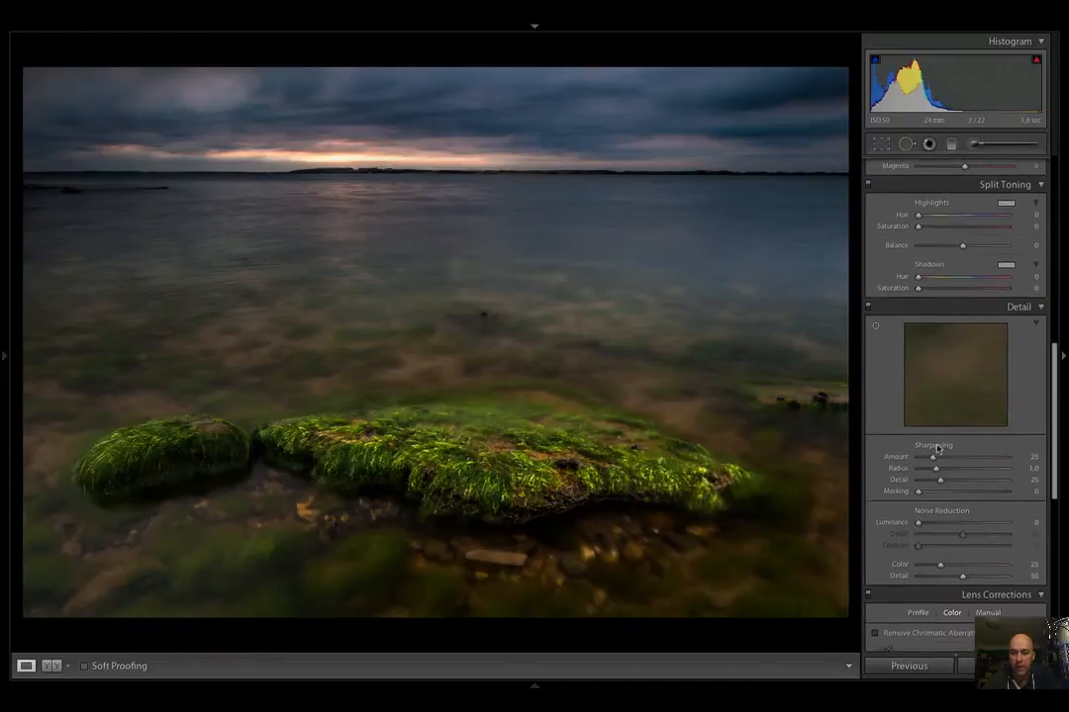
scroll(937, 448, "down", 2)
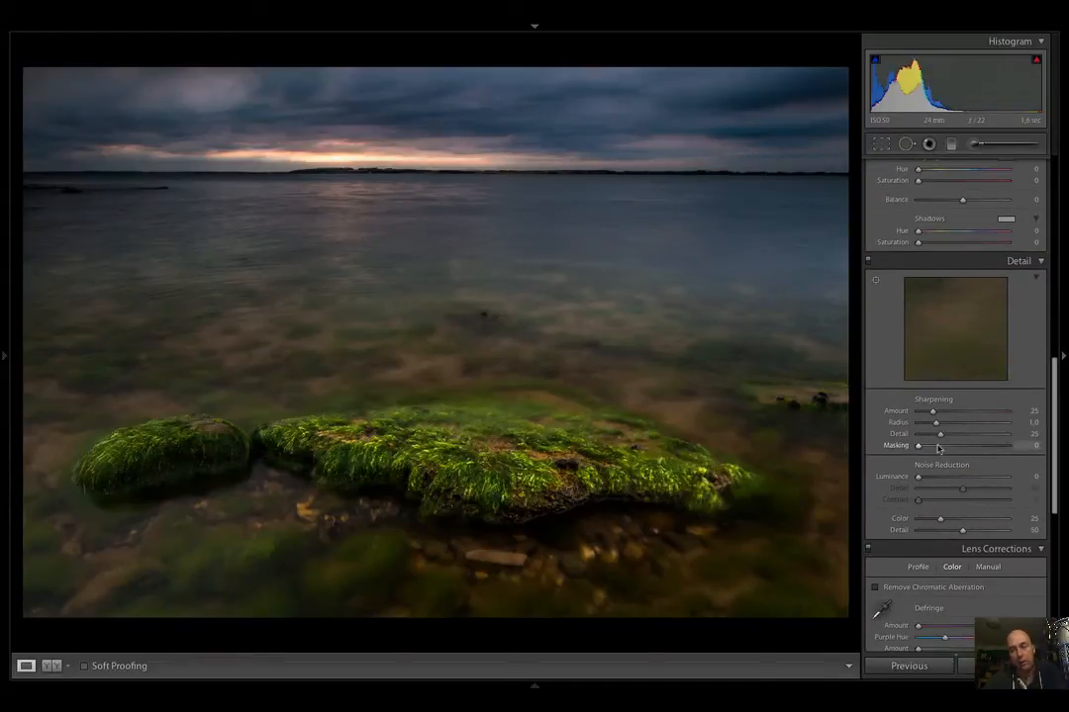
scroll(943, 449, "down", 6)
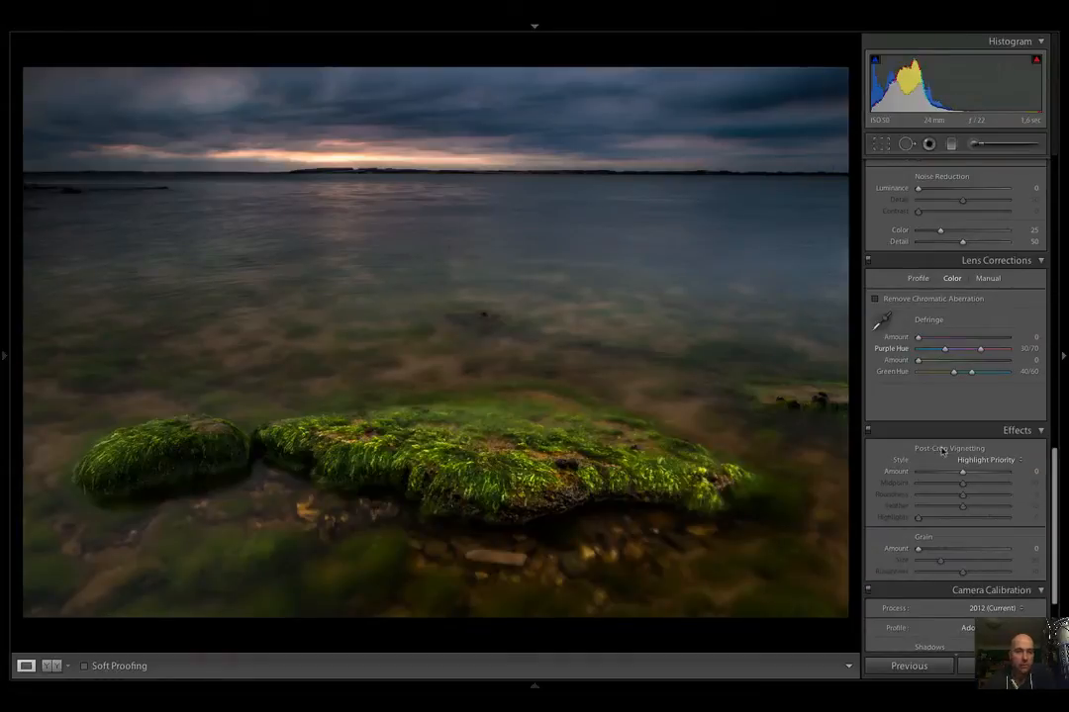
left_click_drag(962, 473, 951, 474)
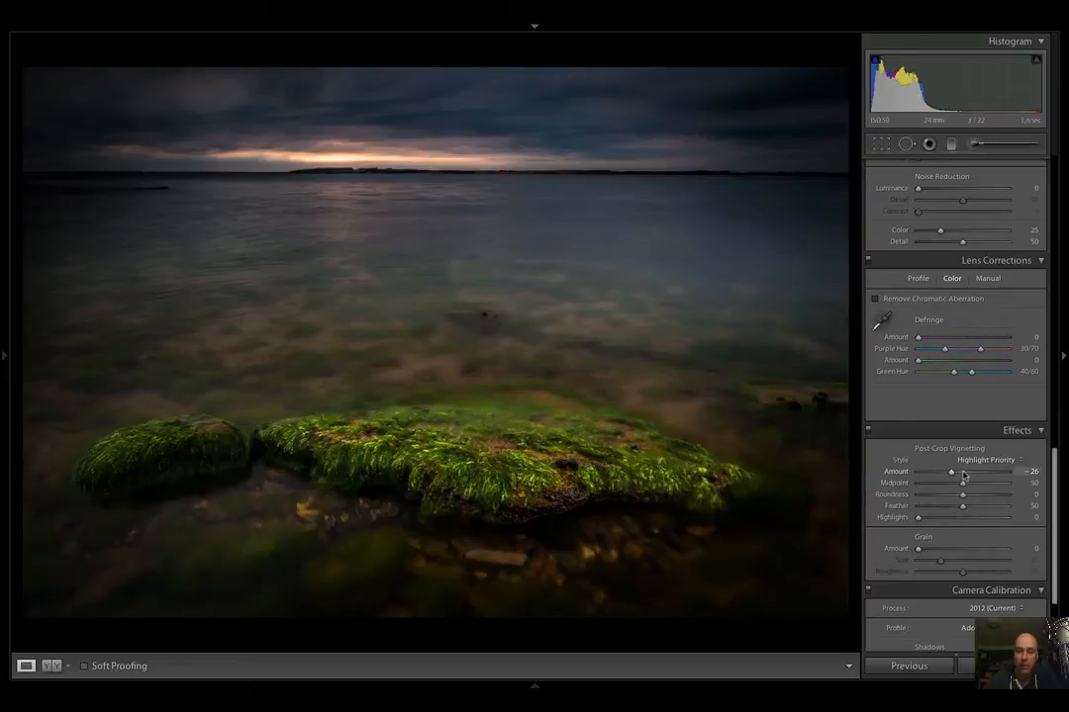
left_click_drag(951, 475, 961, 475)
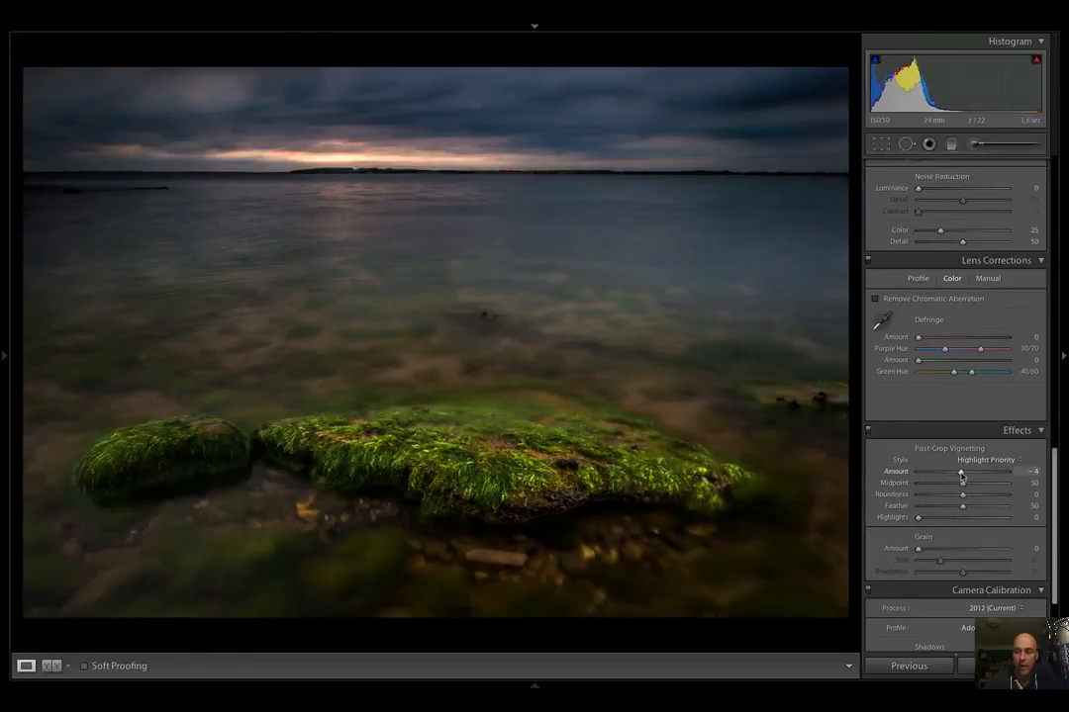
double_click(898, 472)
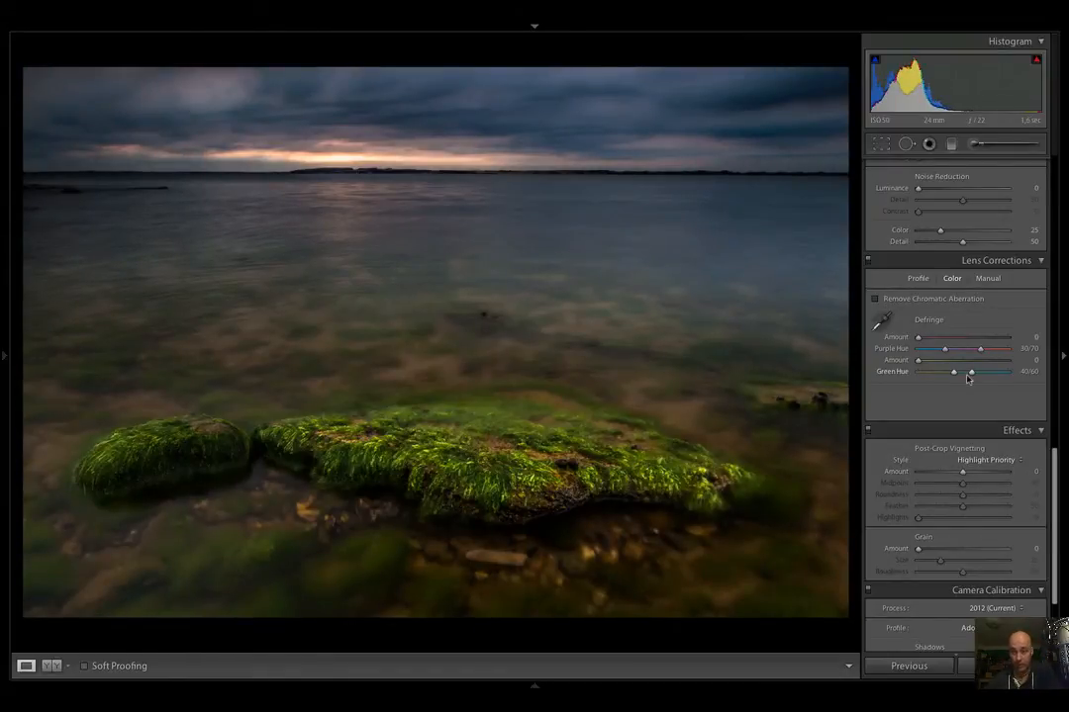
Set up an adjustment brush with Exposure −1.33, Size 16, Density 33 and Auto Mask turned off
scroll(955, 436, "up", 6)
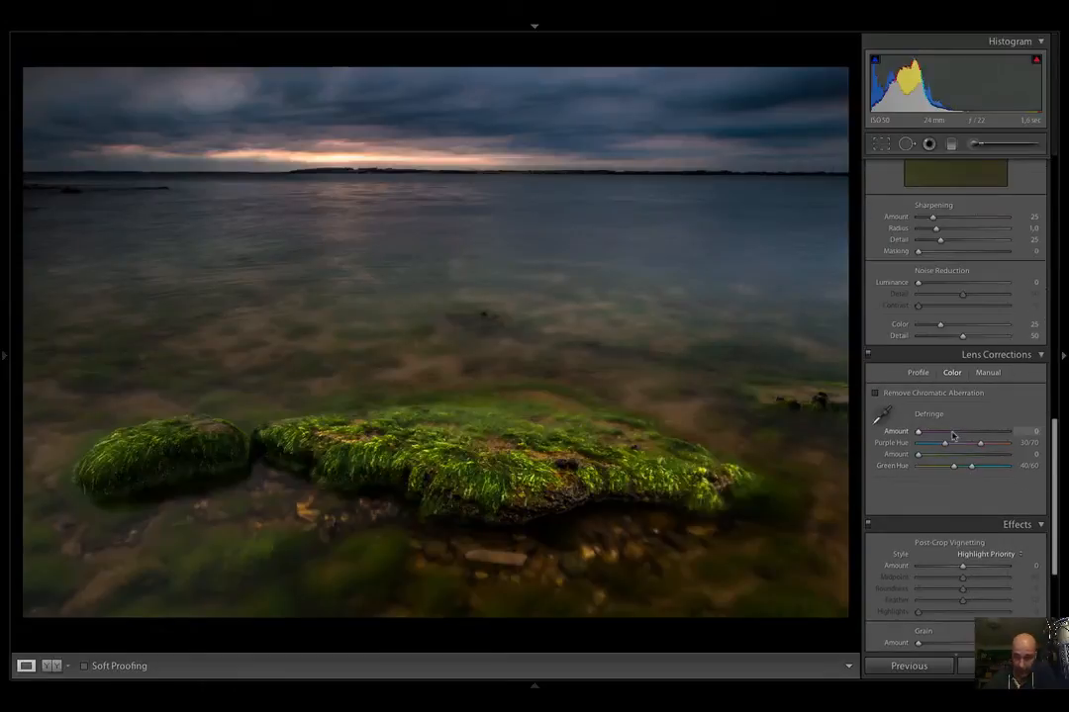
scroll(955, 435, "up", 4)
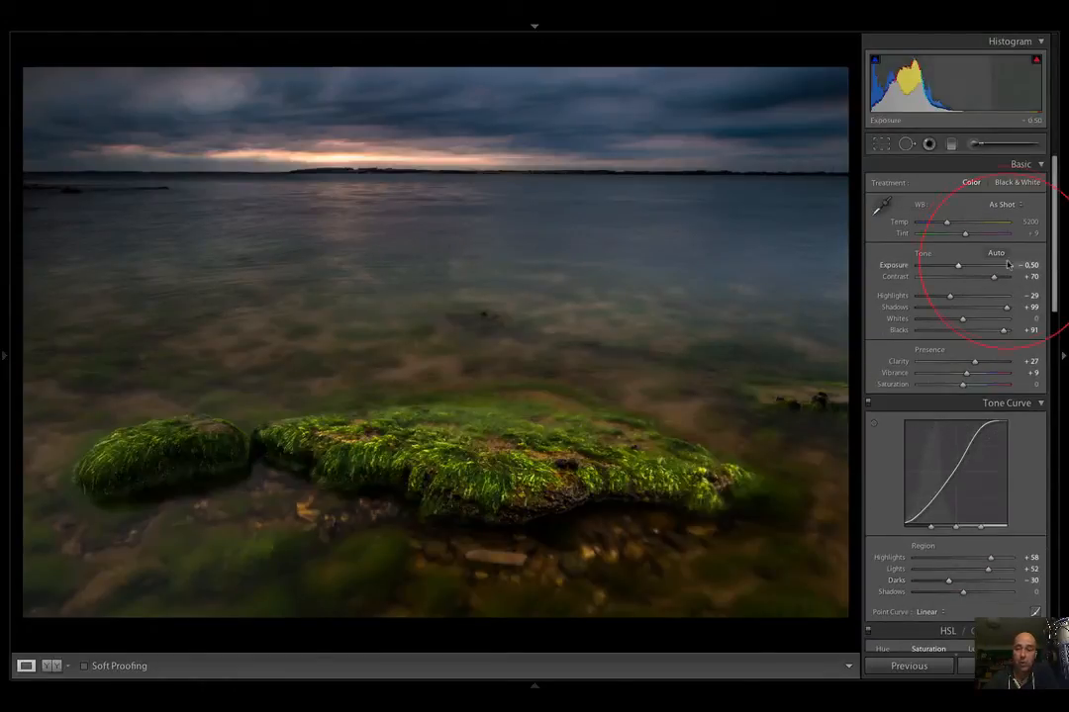
left_click(978, 143)
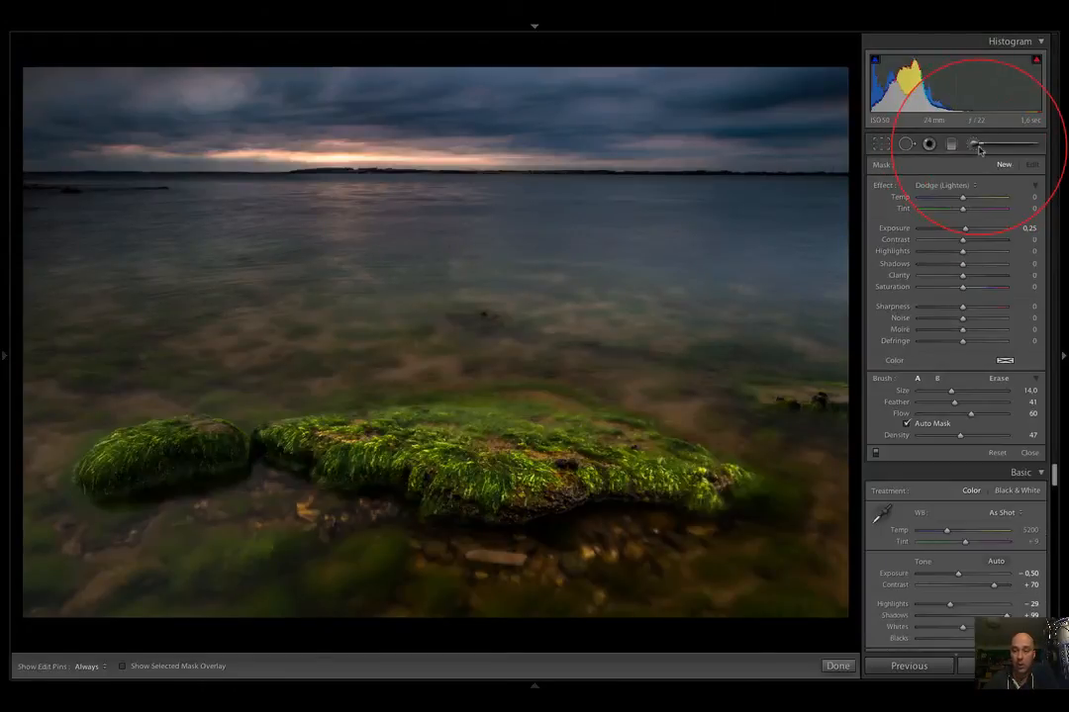
left_click_drag(965, 229, 948, 231)
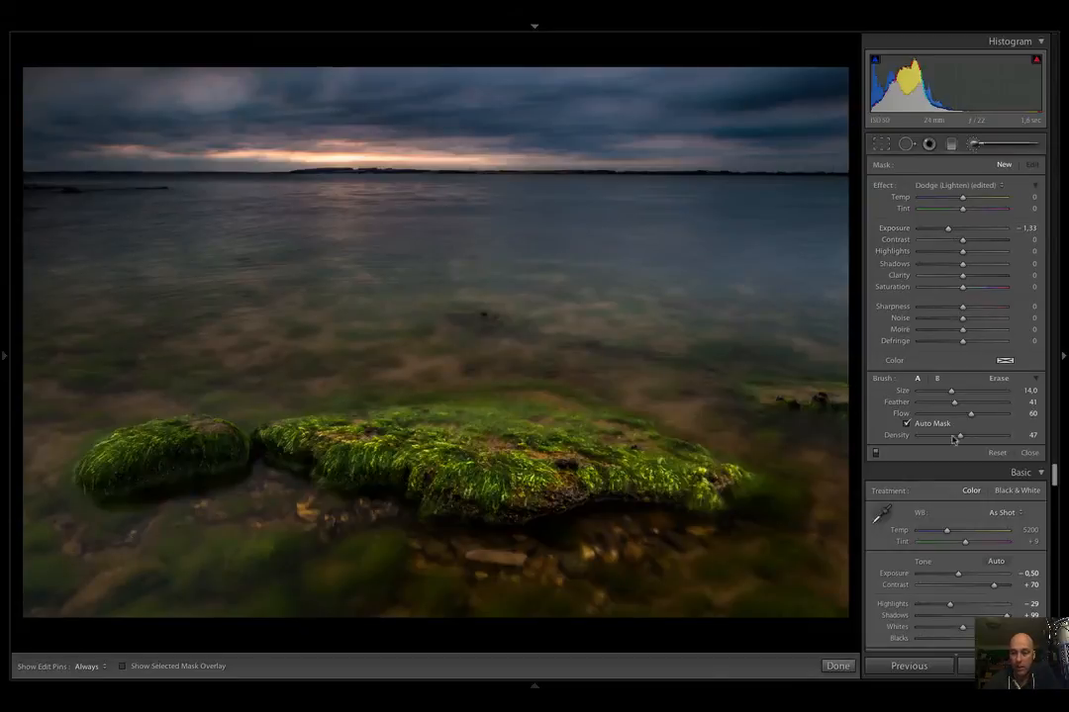
left_click(906, 423)
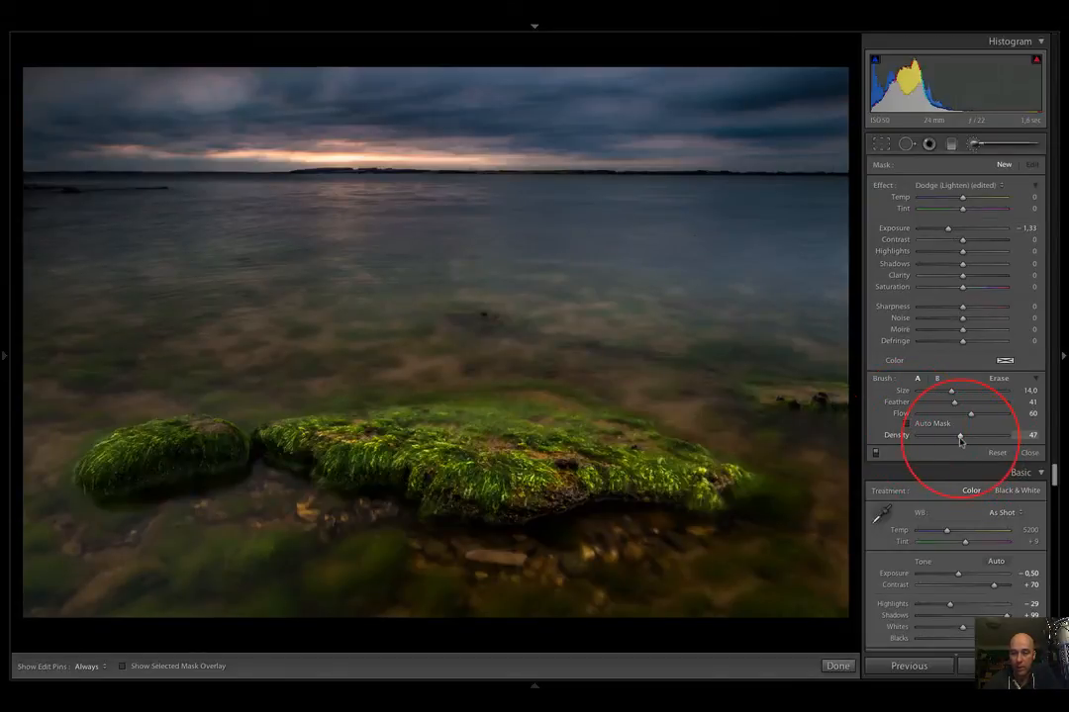
left_click_drag(960, 437, 948, 437)
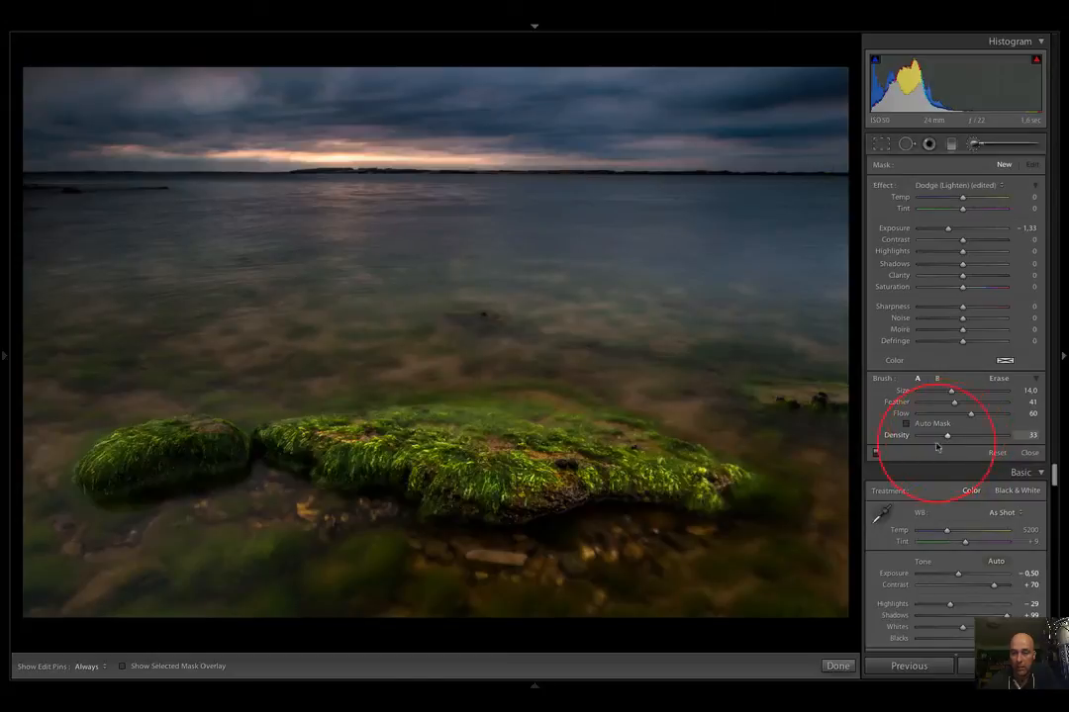
scroll(73, 555, "up", 1)
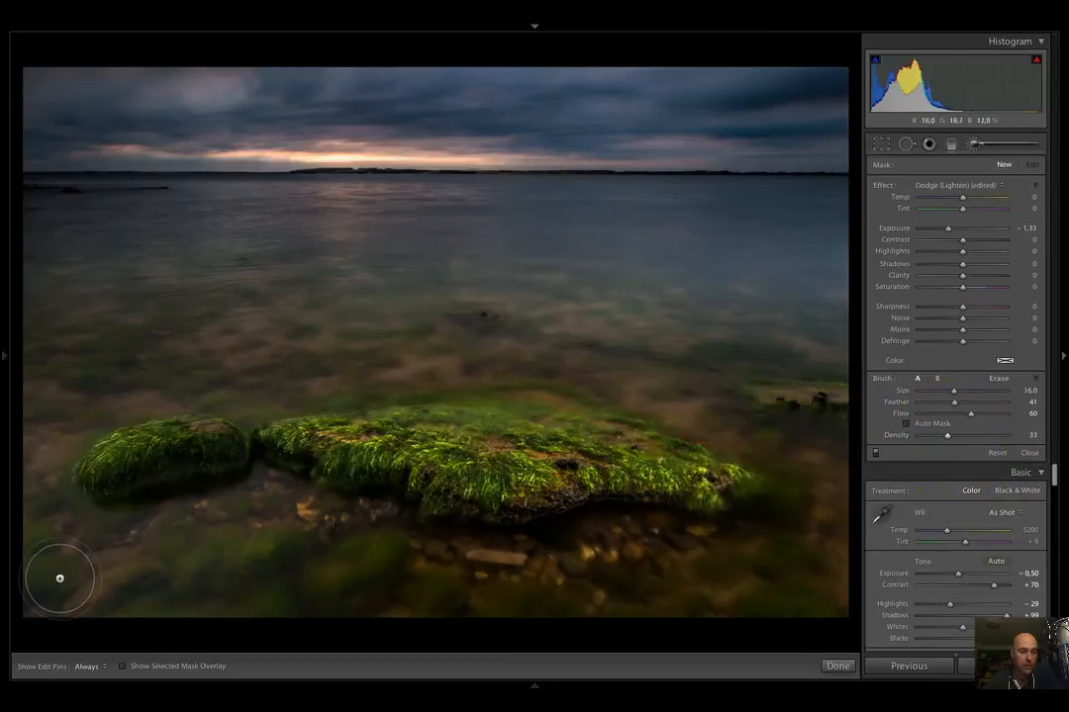
Paint the darkening brush around the photo's edges, covering the left side, the sky and the right side
scroll(59, 577, "up", 1)
mouse_move(58, 581)
left_mouse_down()
mouse_move(46, 436)
mouse_move(25, 651)
mouse_move(78, 373)
mouse_move(77, 382)
mouse_move(52, 325)
mouse_move(48, 204)
left_mouse_up()
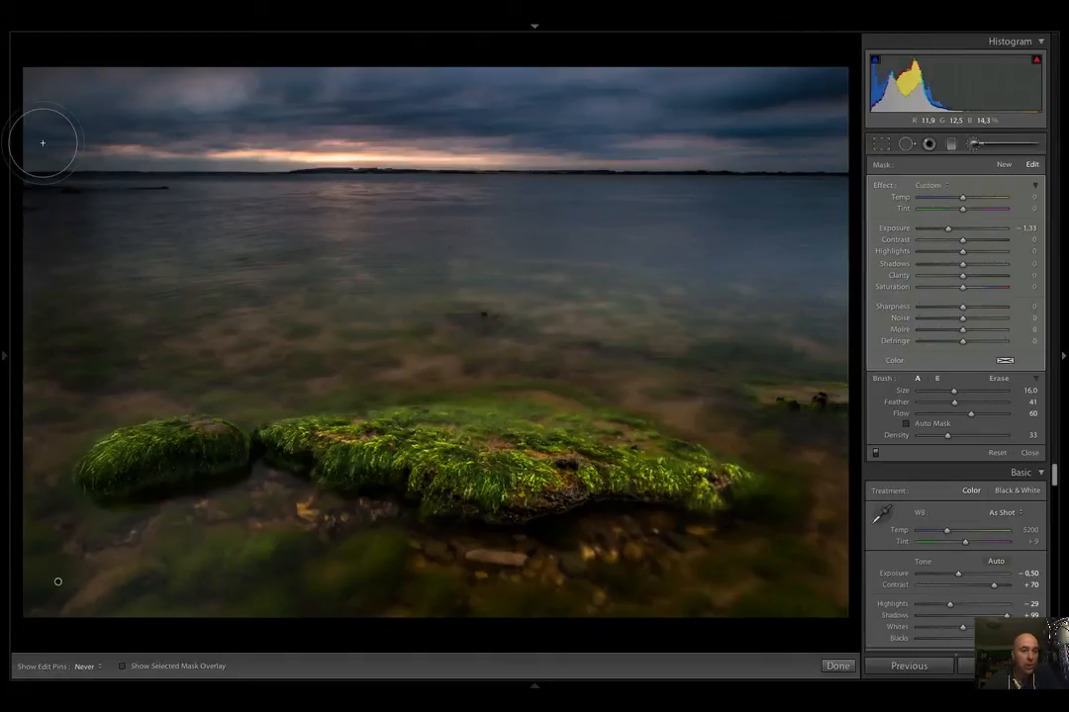
mouse_move(43, 139)
left_mouse_down()
mouse_move(55, 73)
mouse_move(236, 93)
mouse_move(177, 94)
mouse_move(691, 108)
mouse_move(401, 87)
mouse_move(884, 86)
mouse_move(834, 94)
mouse_move(788, 323)
mouse_move(798, 235)
mouse_move(824, 98)
mouse_move(822, 591)
mouse_move(850, 380)
mouse_move(846, 281)
mouse_move(784, 133)
mouse_move(730, 128)
mouse_move(775, 191)
mouse_move(733, 132)
mouse_move(688, 122)
mouse_move(717, 193)
mouse_move(633, 126)
mouse_move(747, 231)
mouse_move(543, 104)
left_mouse_up()
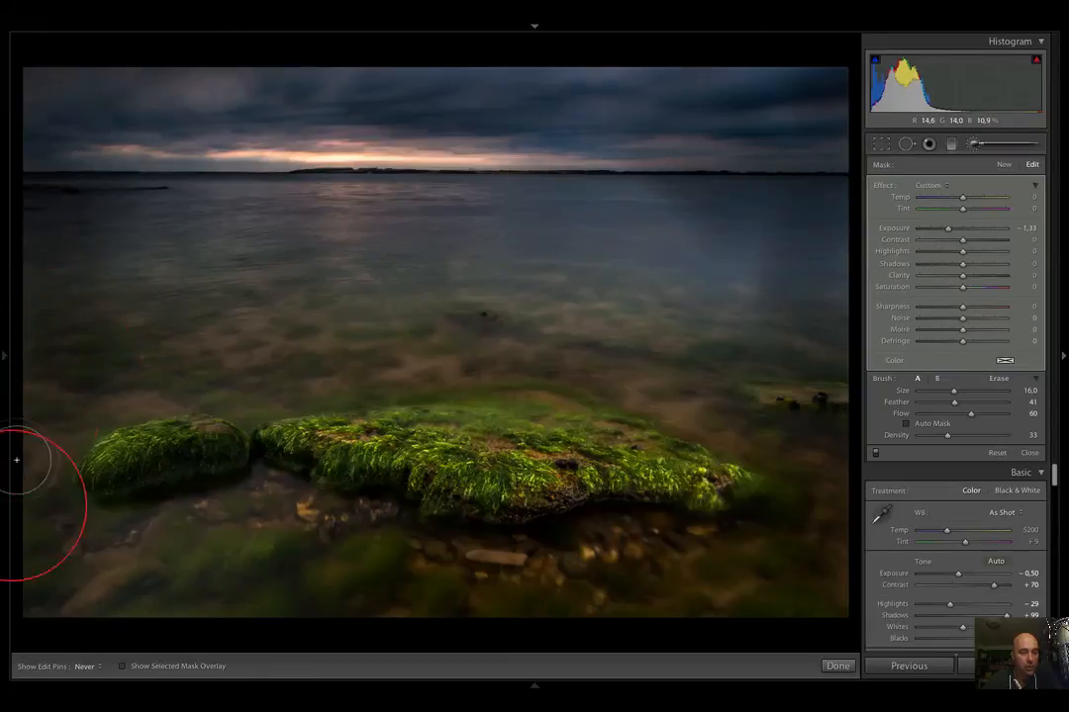
key("h")
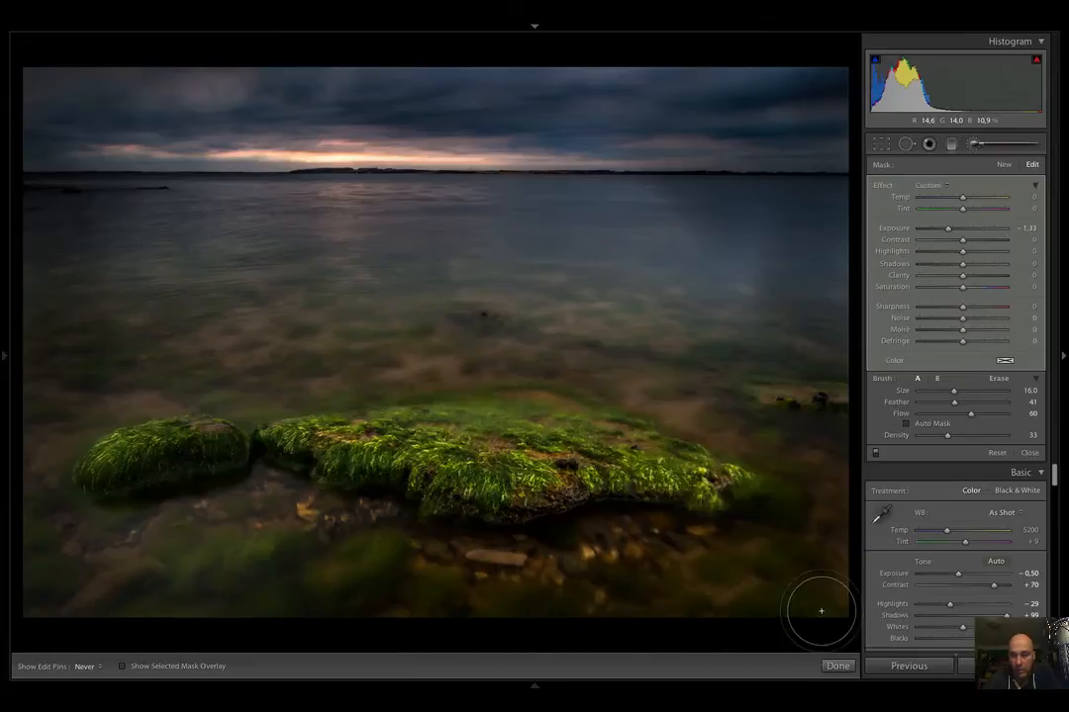
key("h")
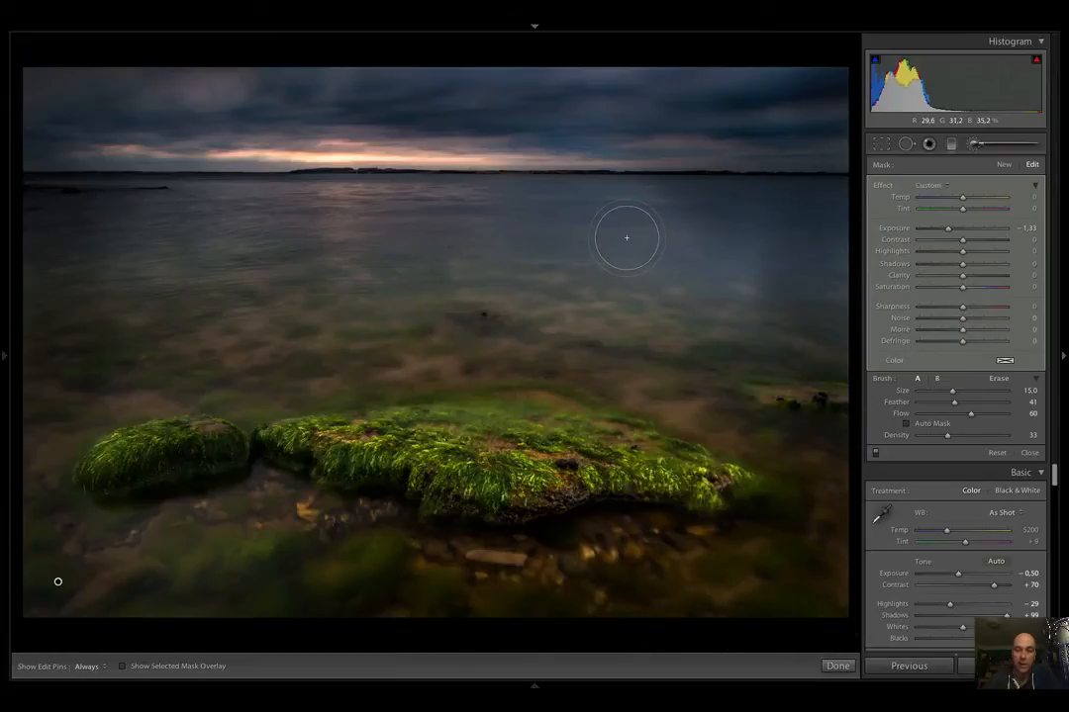
Set the darkening brush to Size 18 and Density 19, and blend further strokes over the water toward the right edge
scroll(628, 240, "up", 1)
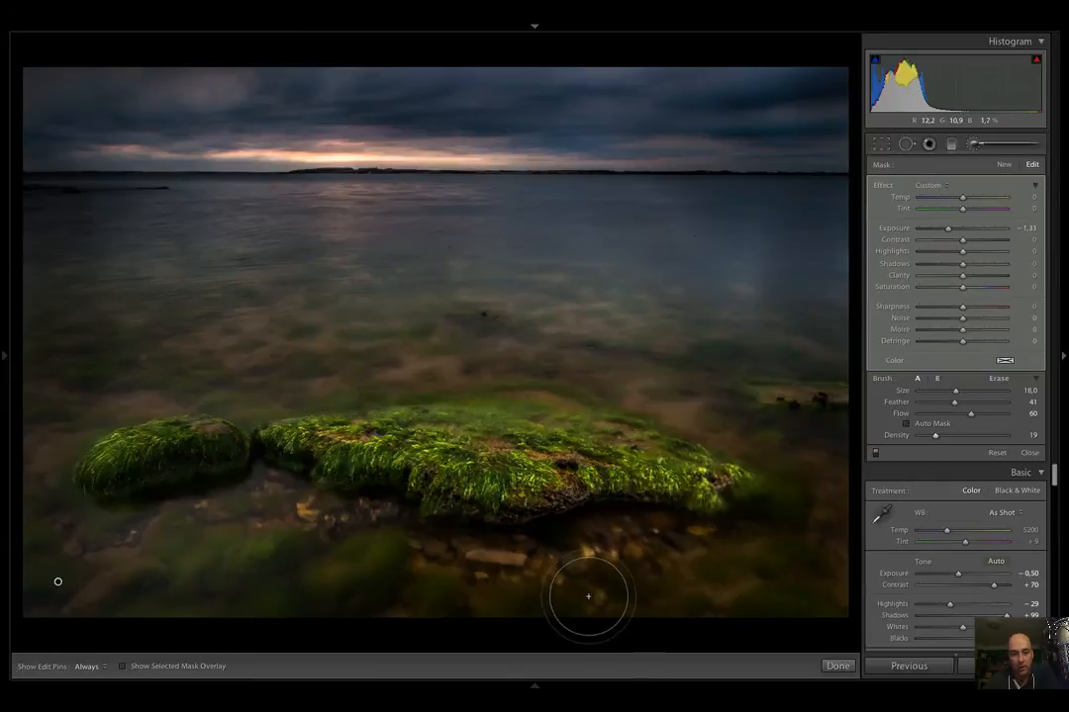
key("h")
key("h")
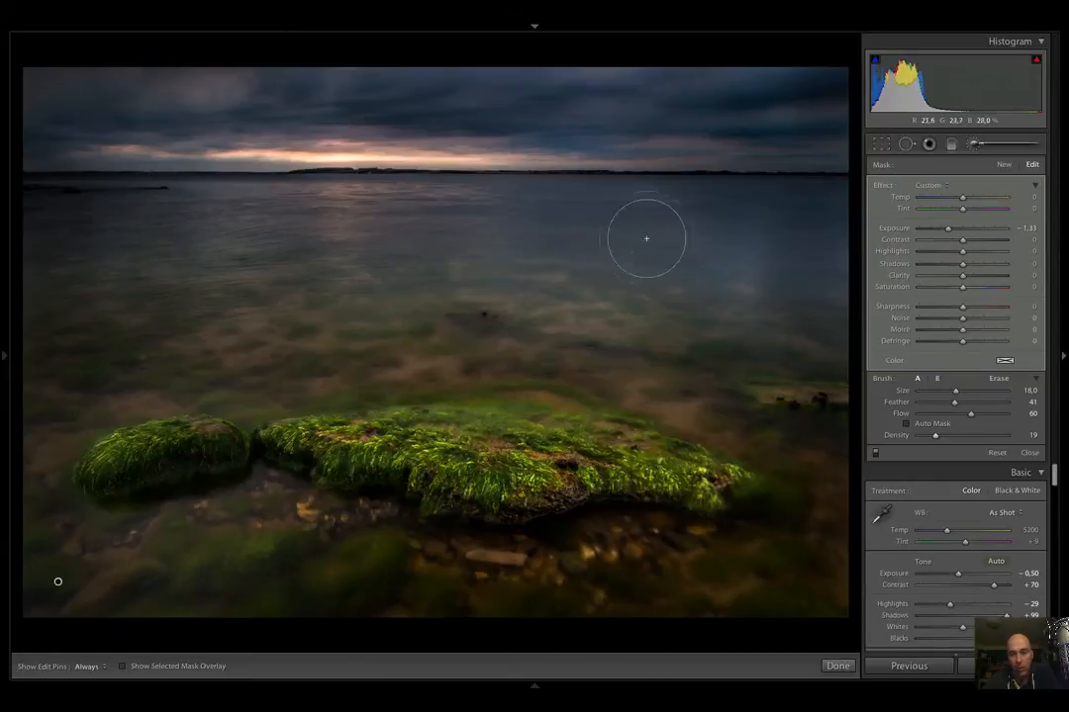
mouse_move(683, 357)
left_mouse_down()
mouse_move(606, 292)
mouse_move(695, 370)
mouse_move(736, 390)
mouse_move(678, 237)
mouse_move(767, 304)
mouse_move(748, 266)
mouse_move(782, 420)
left_mouse_up()
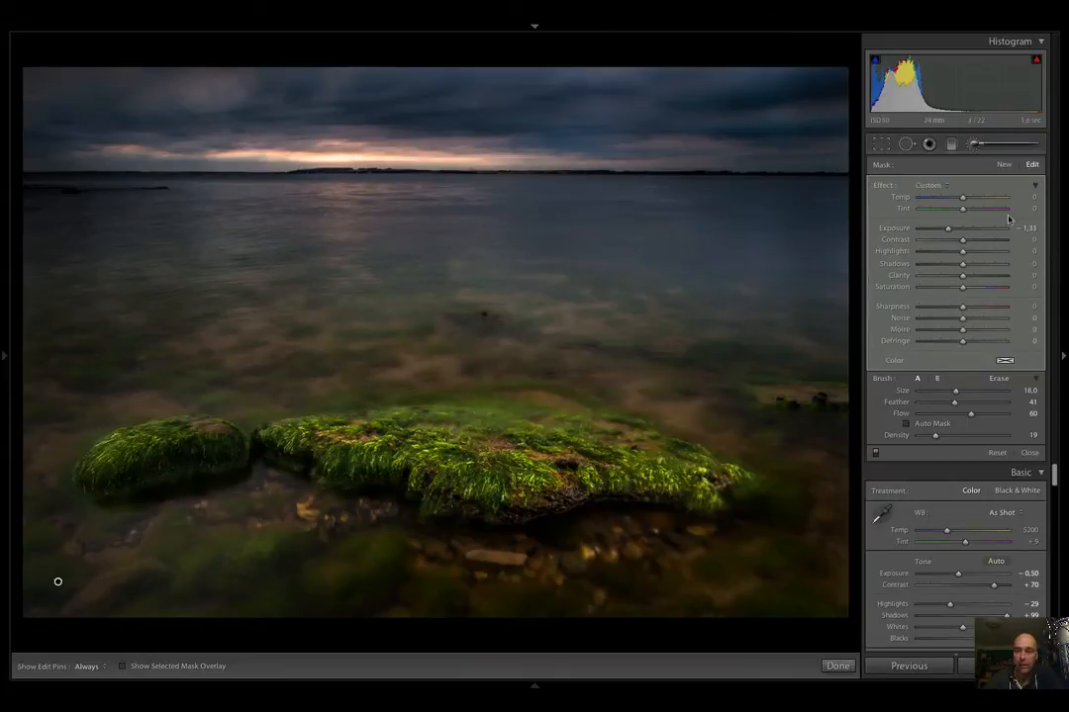
Create a new brush adjustment with Exposure 1.04 and Density 15, and lighten the sun's reflection from the horizon down the water
left_click(1004, 168)
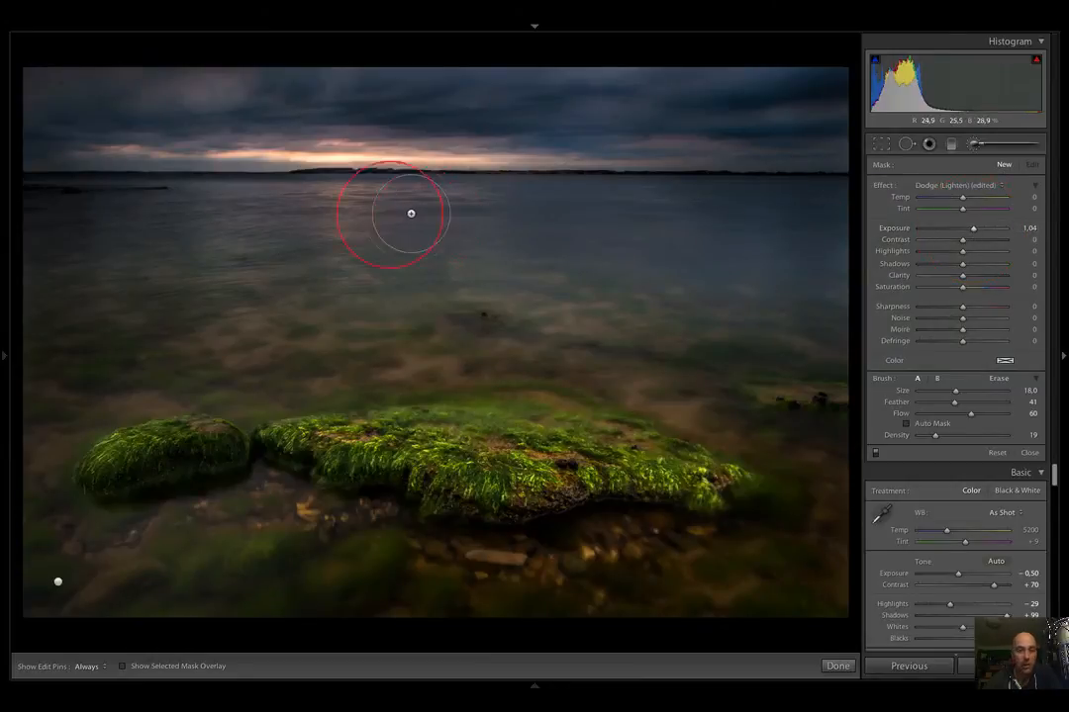
left_click_drag(938, 440, 931, 437)
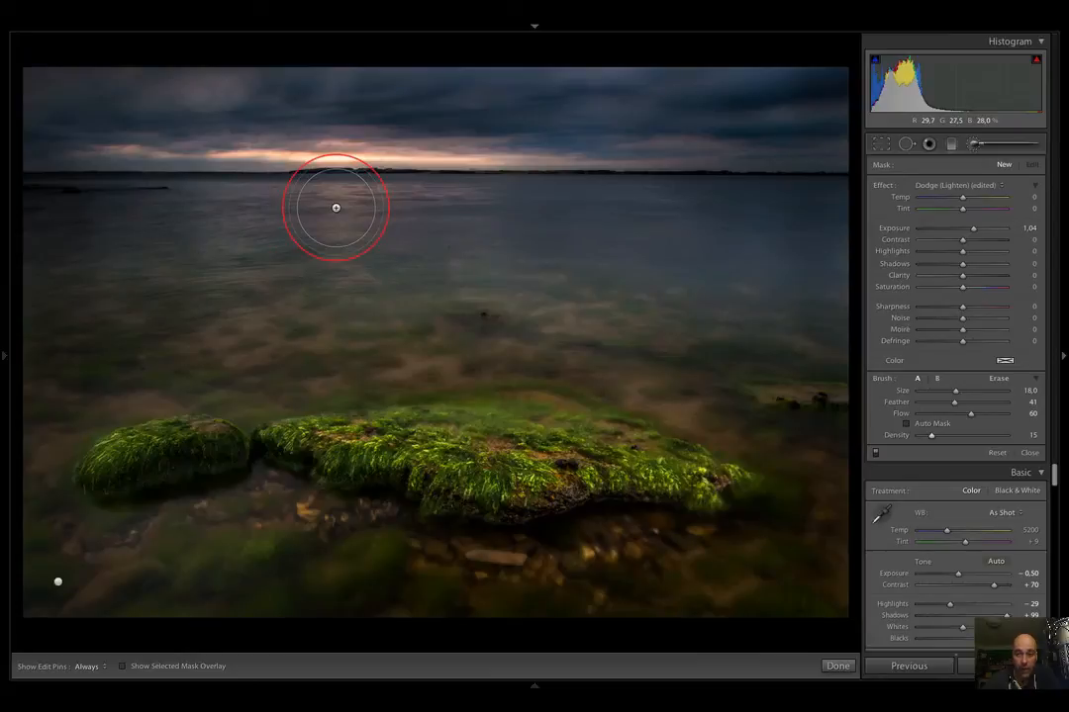
key("h")
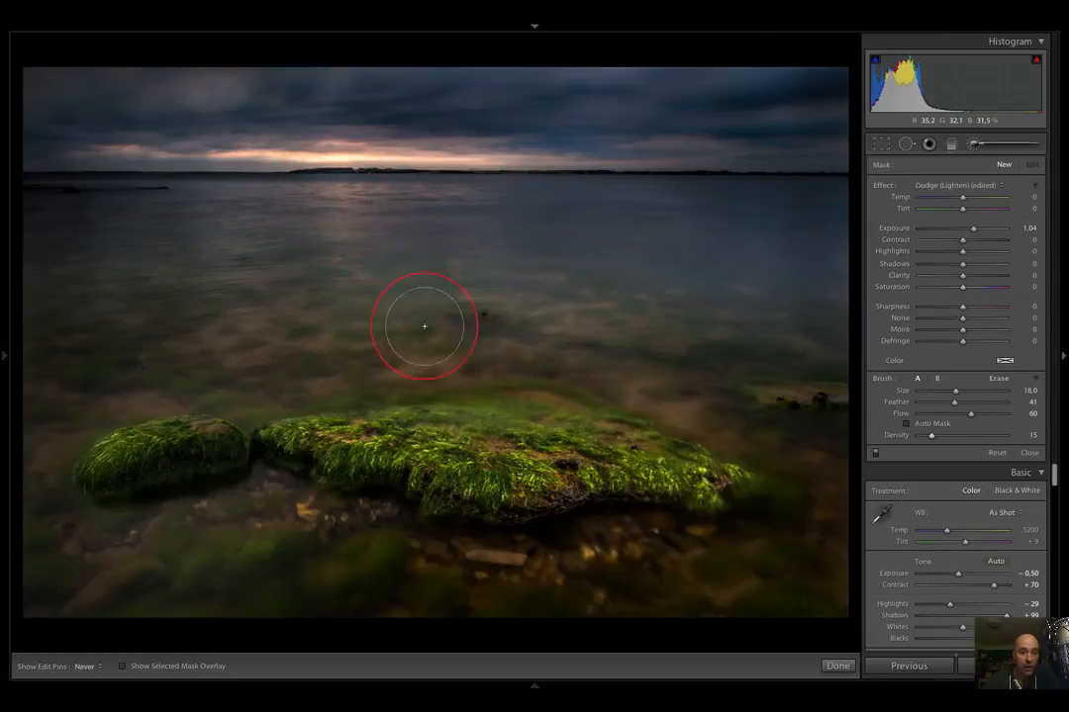
mouse_move(320, 204)
left_mouse_down()
mouse_move(294, 186)
mouse_move(403, 322)
mouse_move(414, 241)
mouse_move(514, 381)
mouse_move(454, 365)
left_mouse_up()
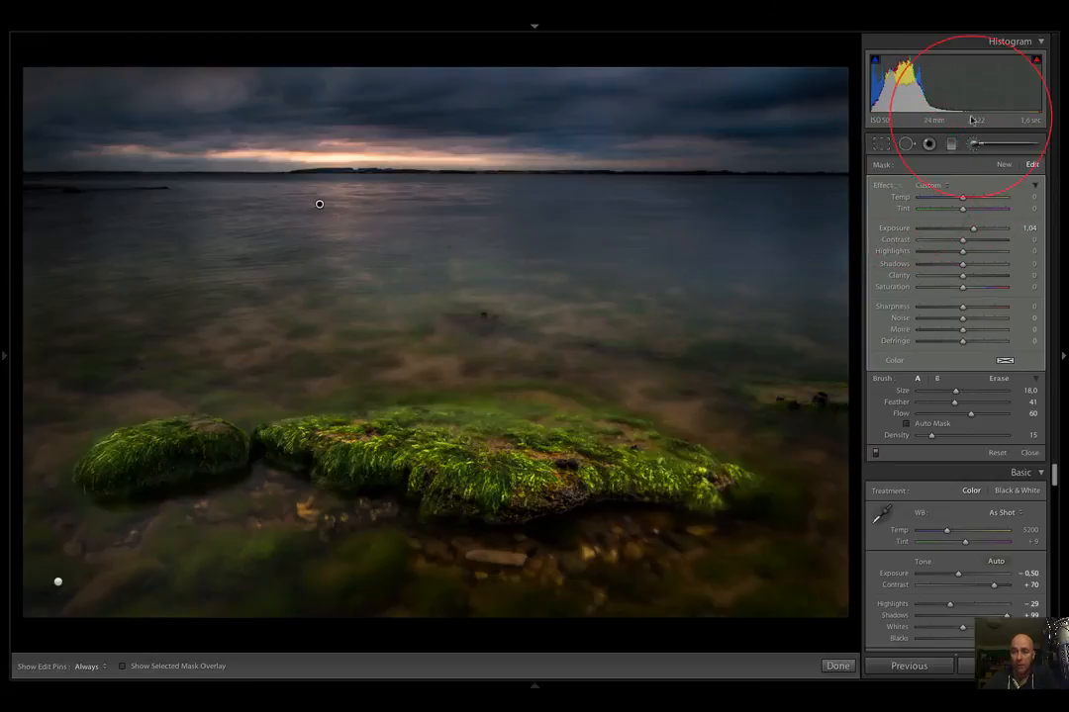
Set up another new brush adjustment with Exposure 0.27, Saturation 41, Size 5 and Auto Mask turned on
left_click(1003, 166)
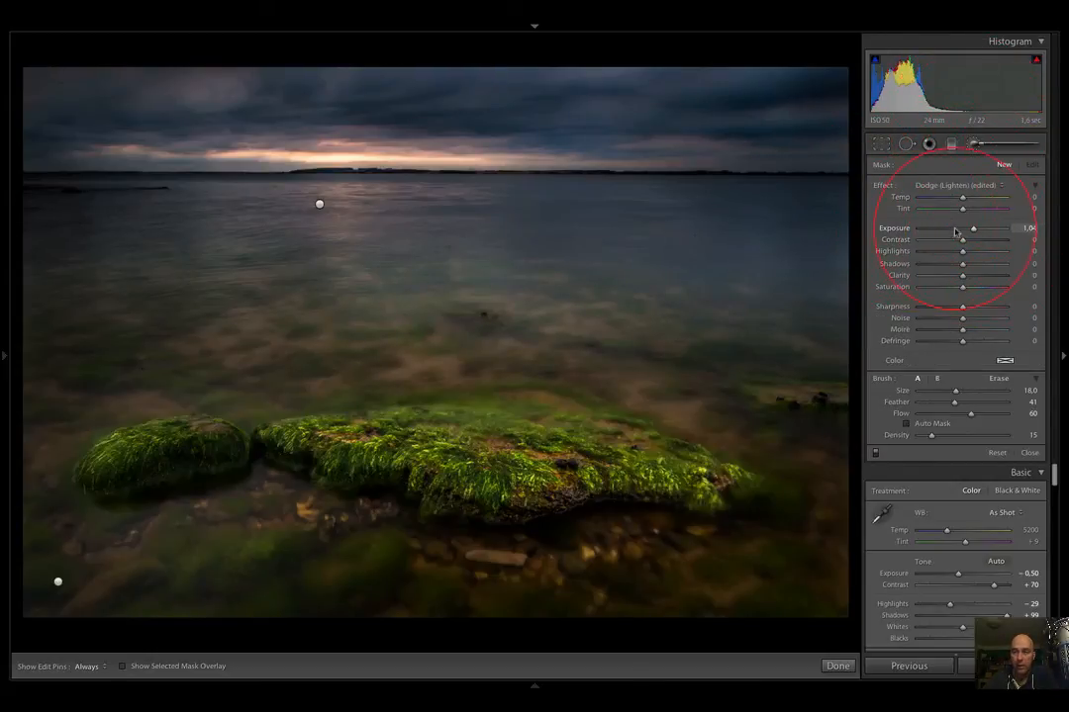
double_click(894, 231)
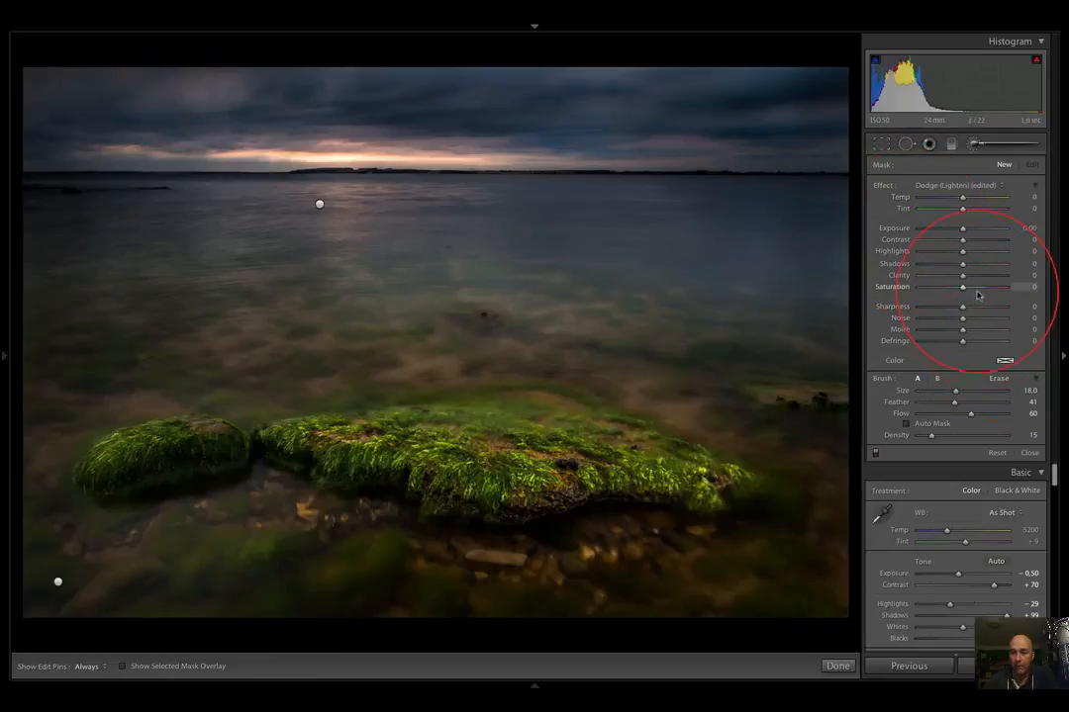
left_click(976, 288)
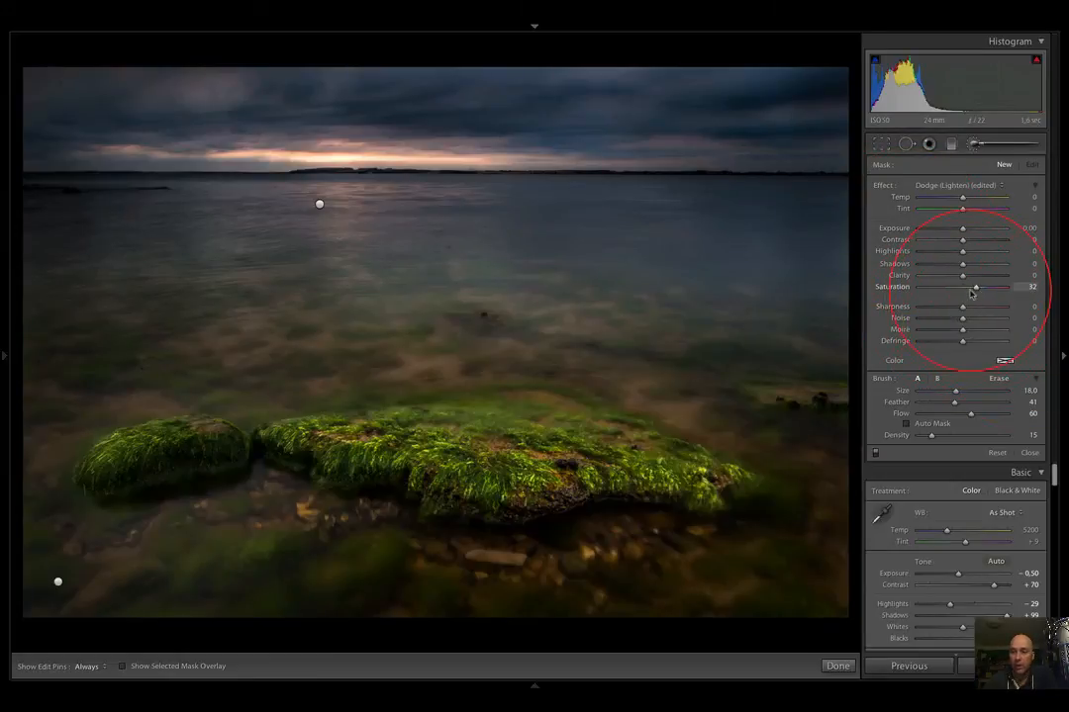
left_click(979, 287)
left_click(965, 230)
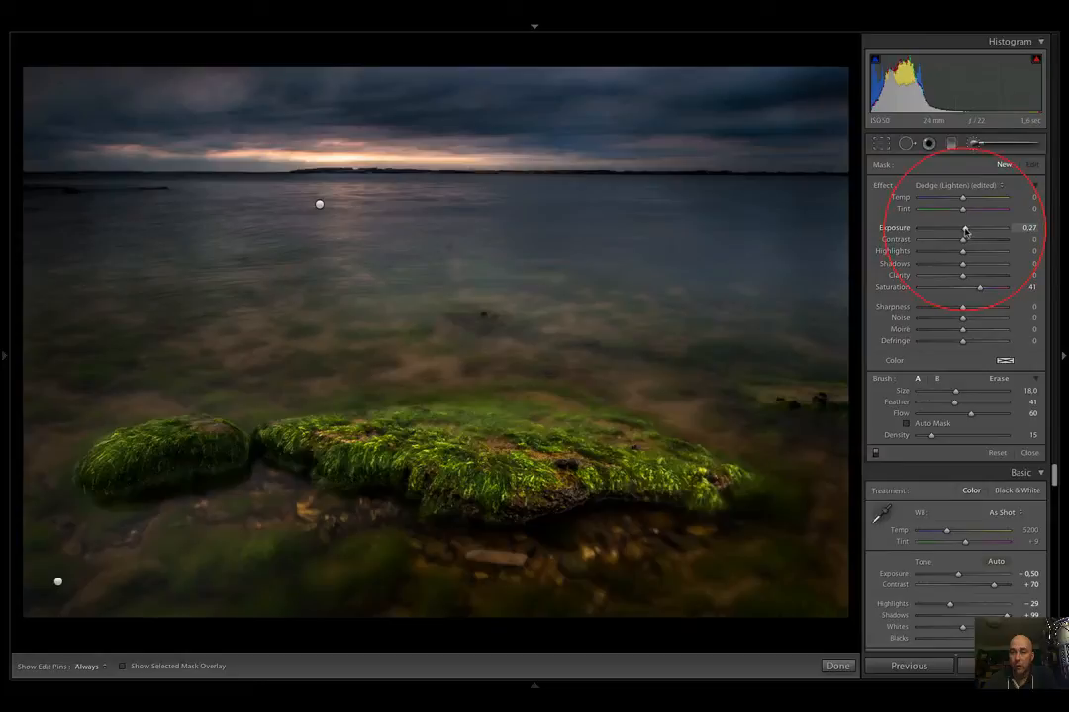
scroll(217, 178, "down", 10)
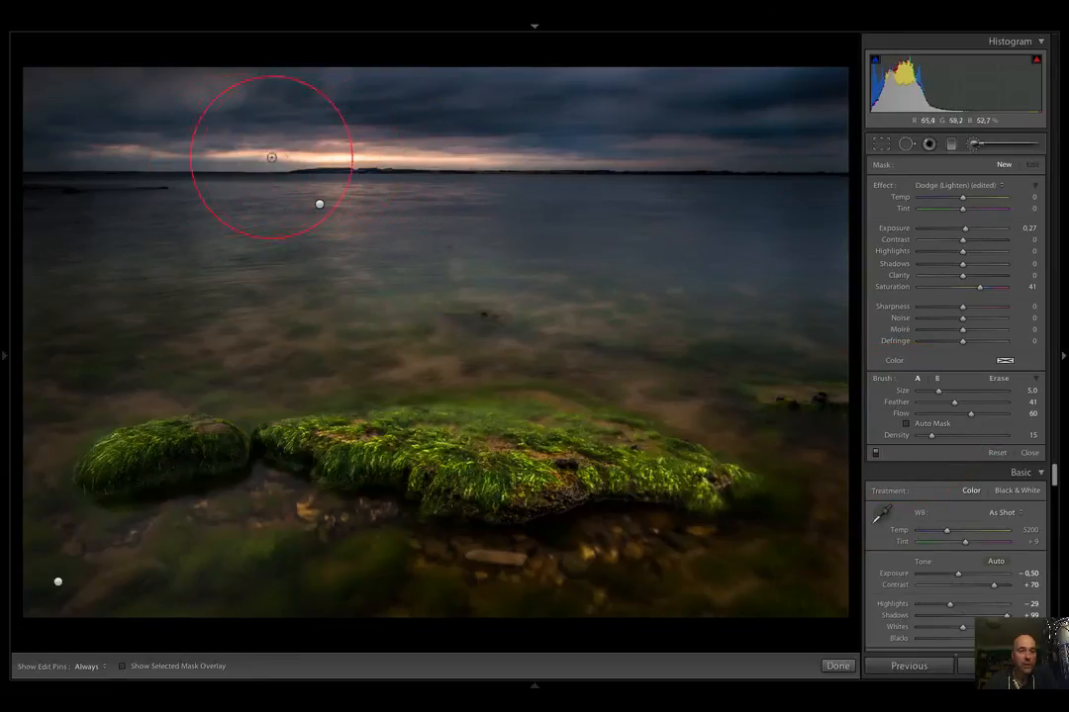
left_click(906, 424)
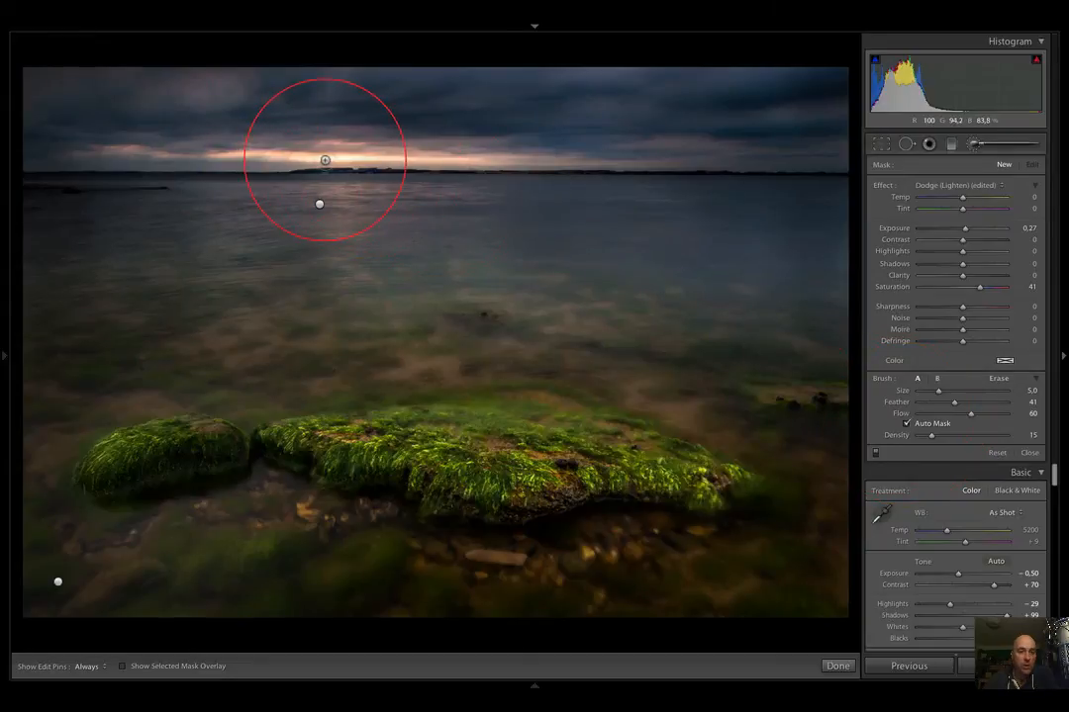
Paint the brighter, more saturated adjustment over the sunset glow and lit clouds along the horizon
key("h")
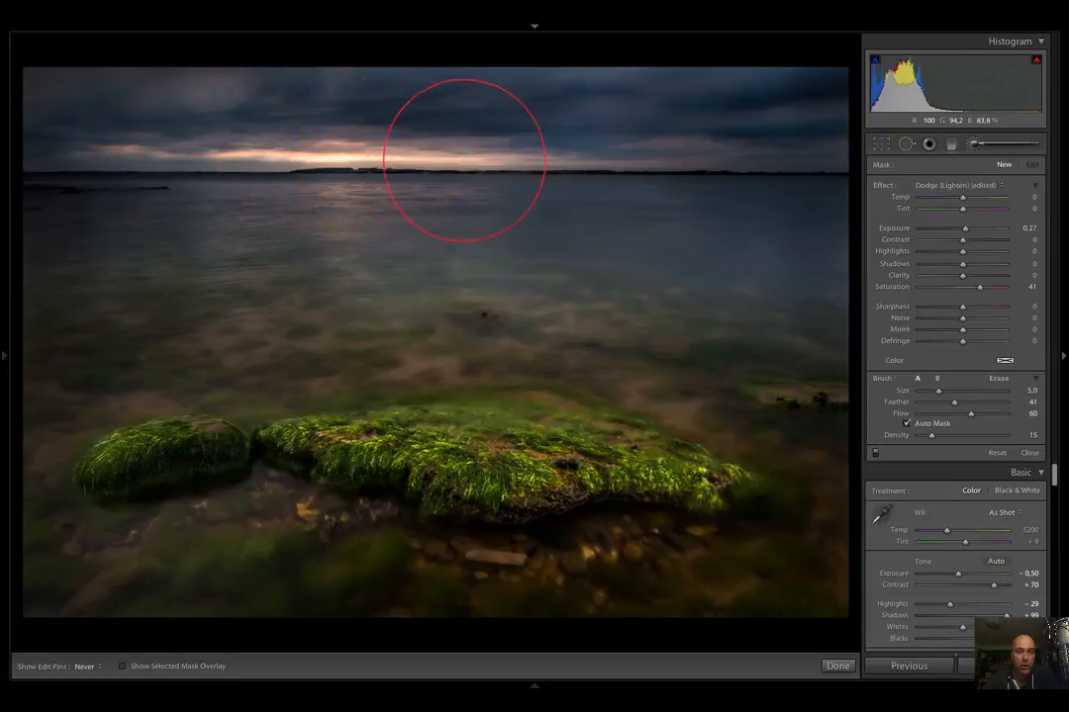
mouse_move(324, 159)
left_mouse_down()
mouse_move(350, 158)
mouse_move(351, 145)
left_mouse_up()
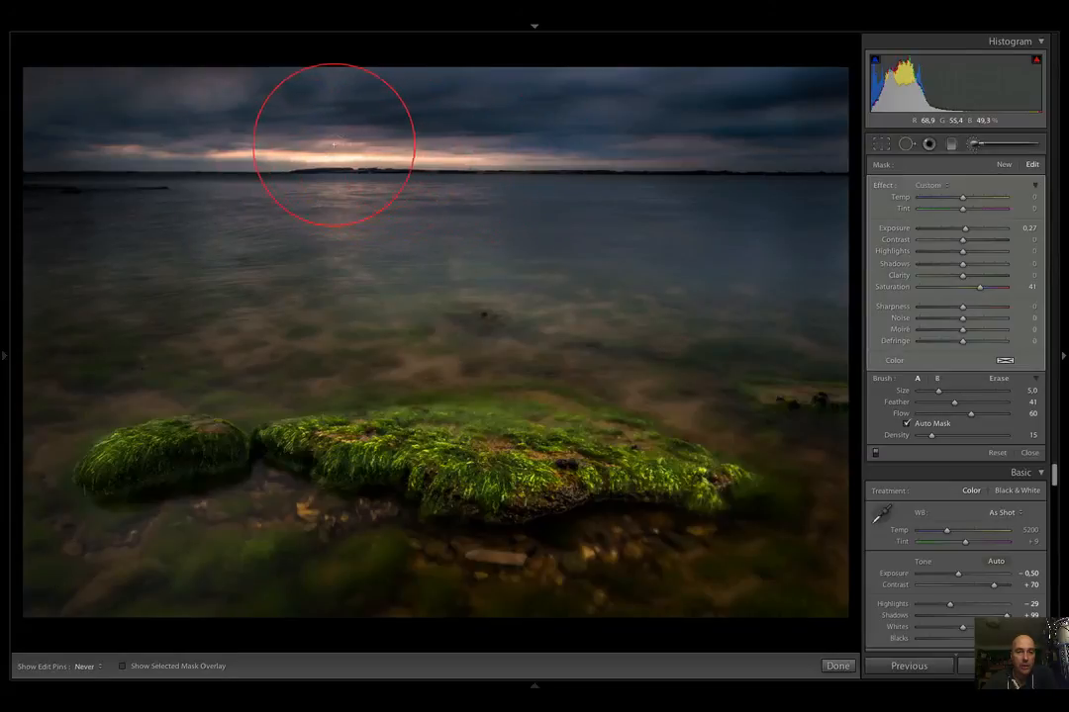
key("h")
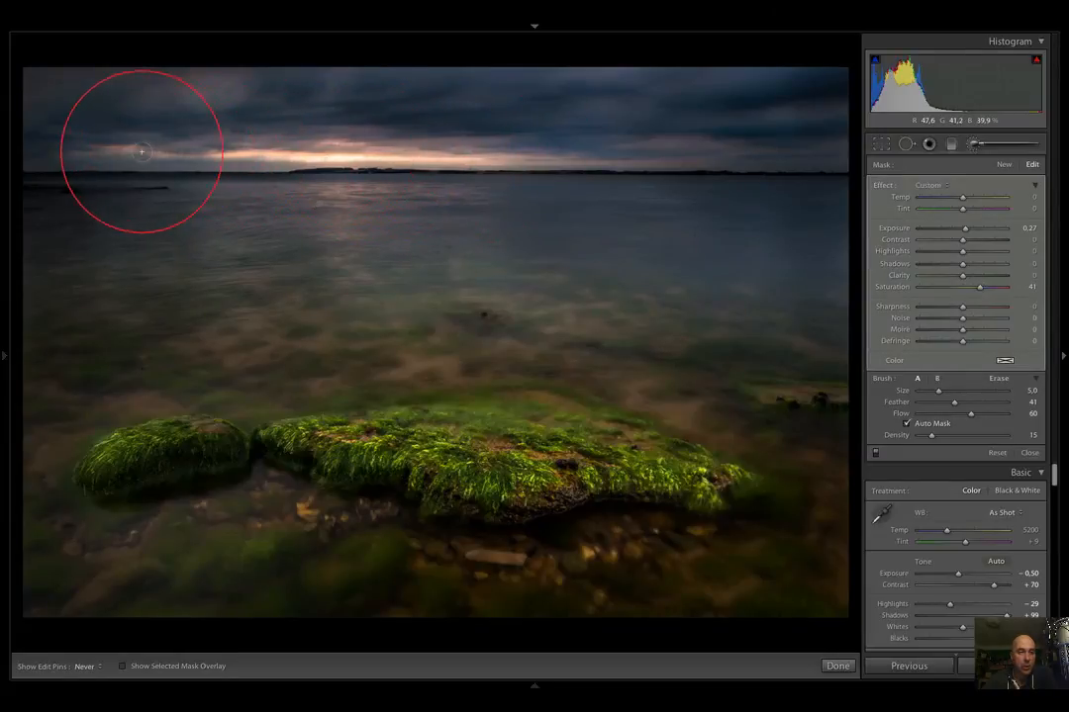
mouse_move(146, 153)
left_mouse_down()
mouse_move(84, 148)
mouse_move(217, 153)
left_mouse_up()
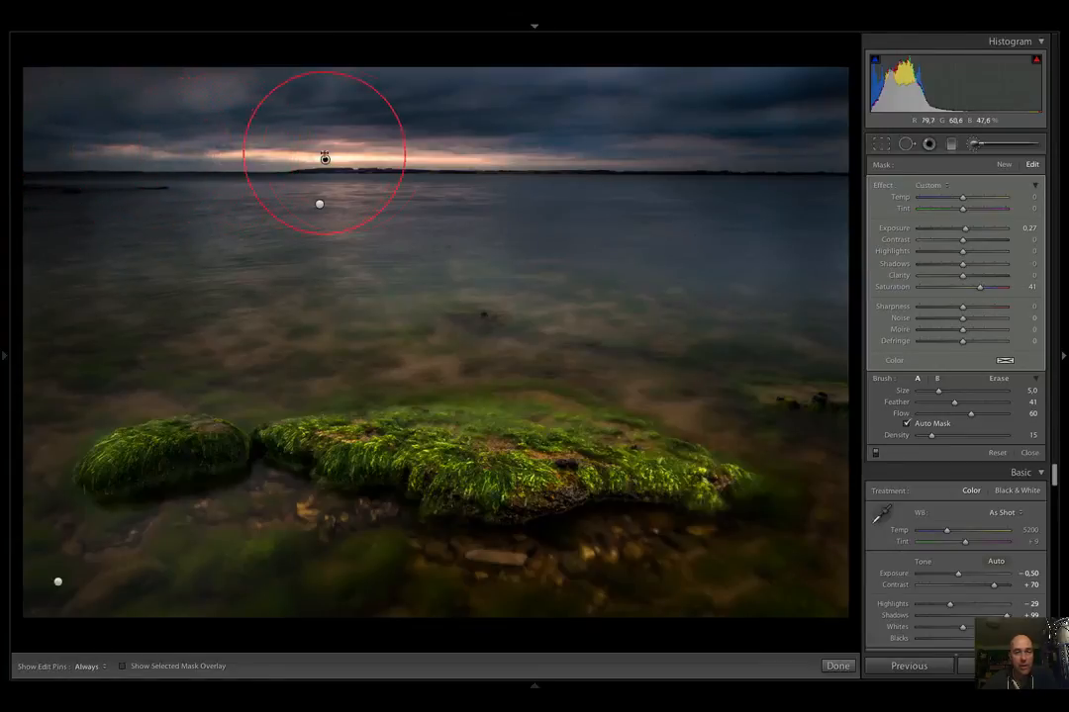
left_click_drag(432, 159, 653, 150)
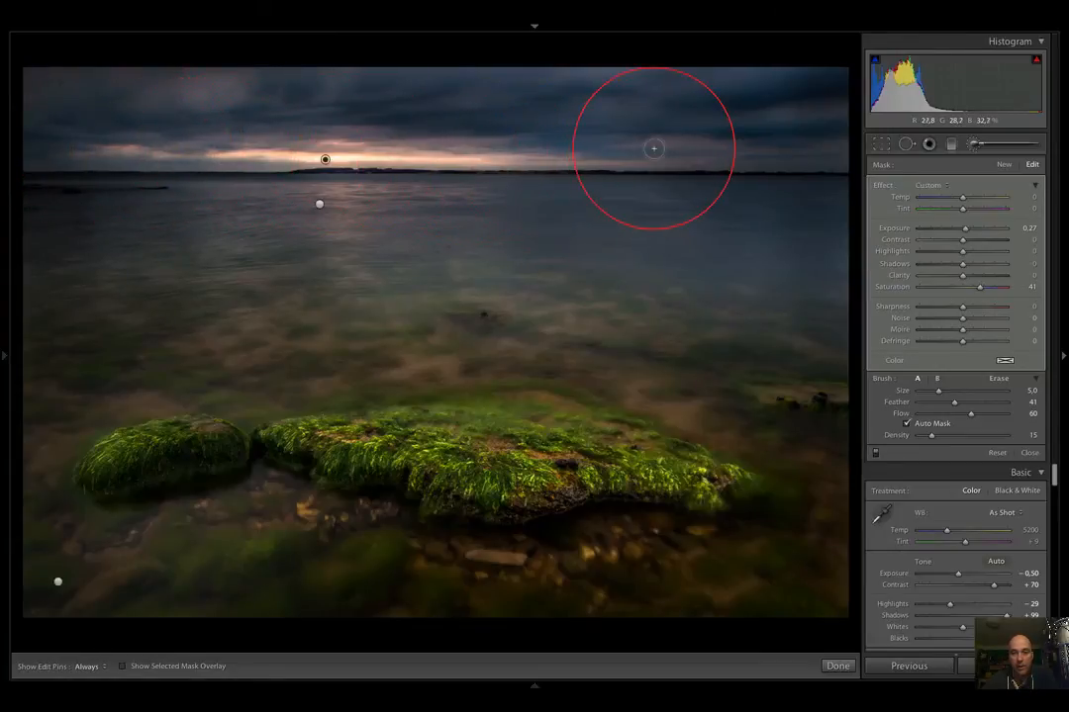
key("h")
key("h")
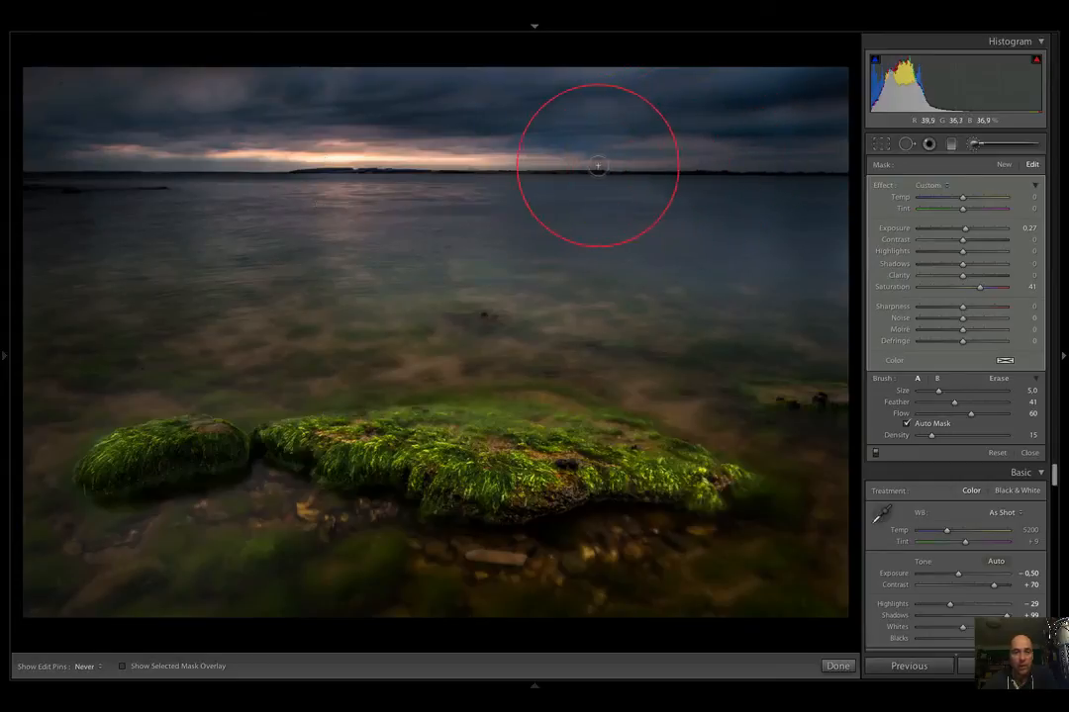
key("h")
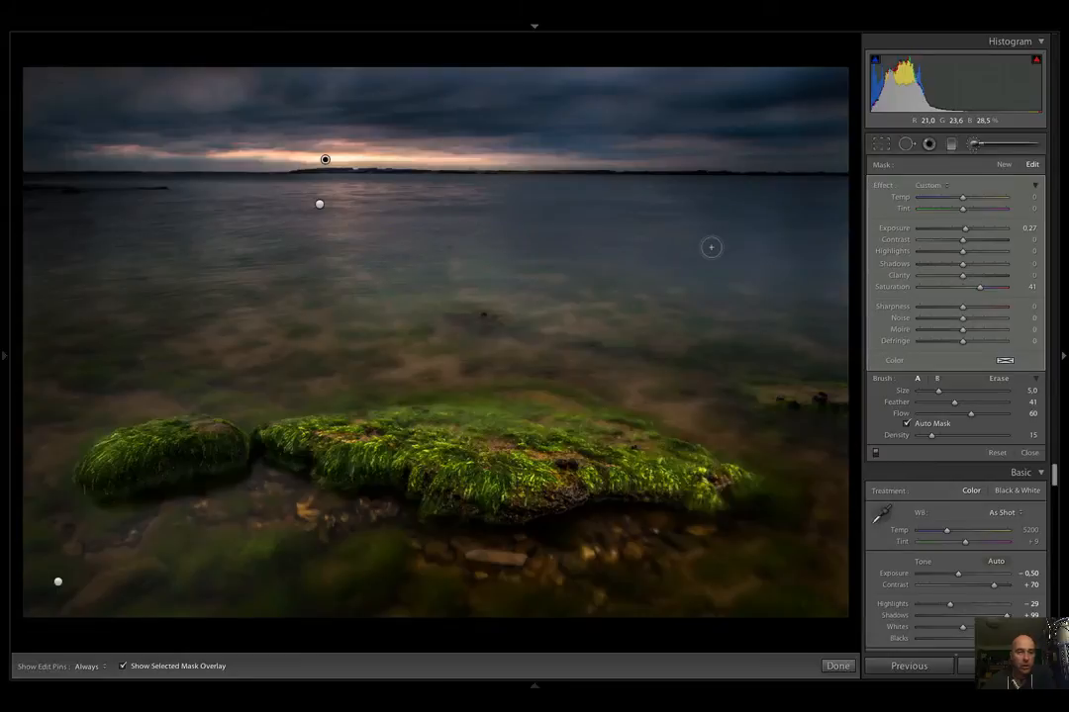
Inspect the horizon brush's coverage with the mask overlay, hide the overlay, and close the adjustment brush
key("o")
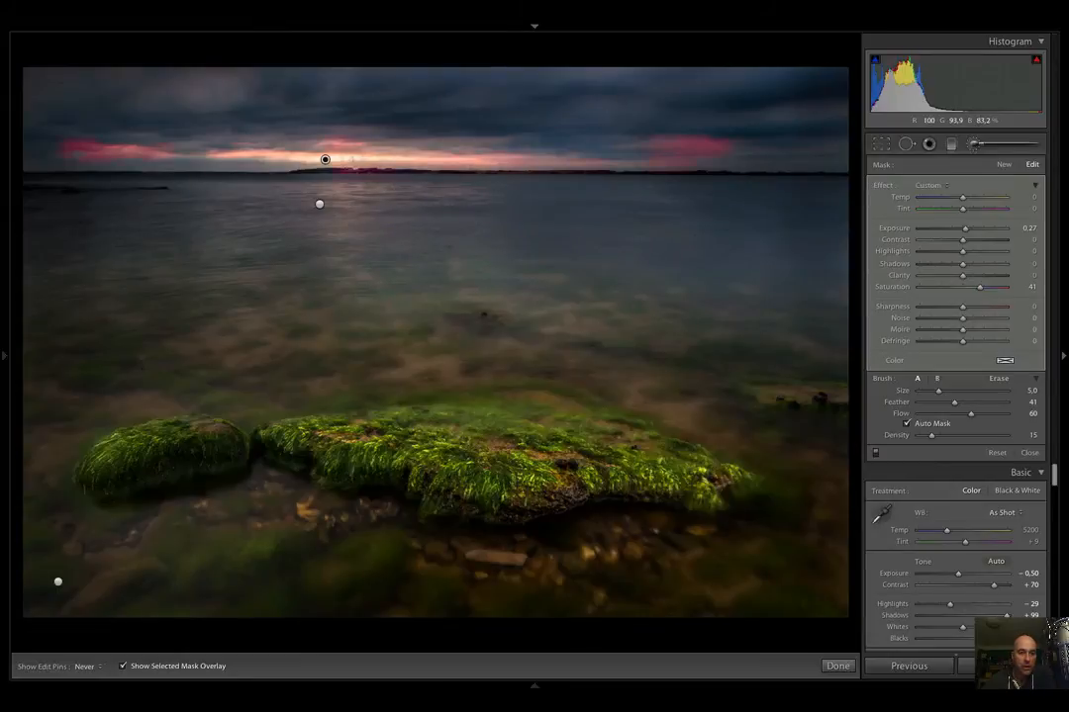
key("h")
key("h")
key("h")
key("h")
key("h")
key("h")
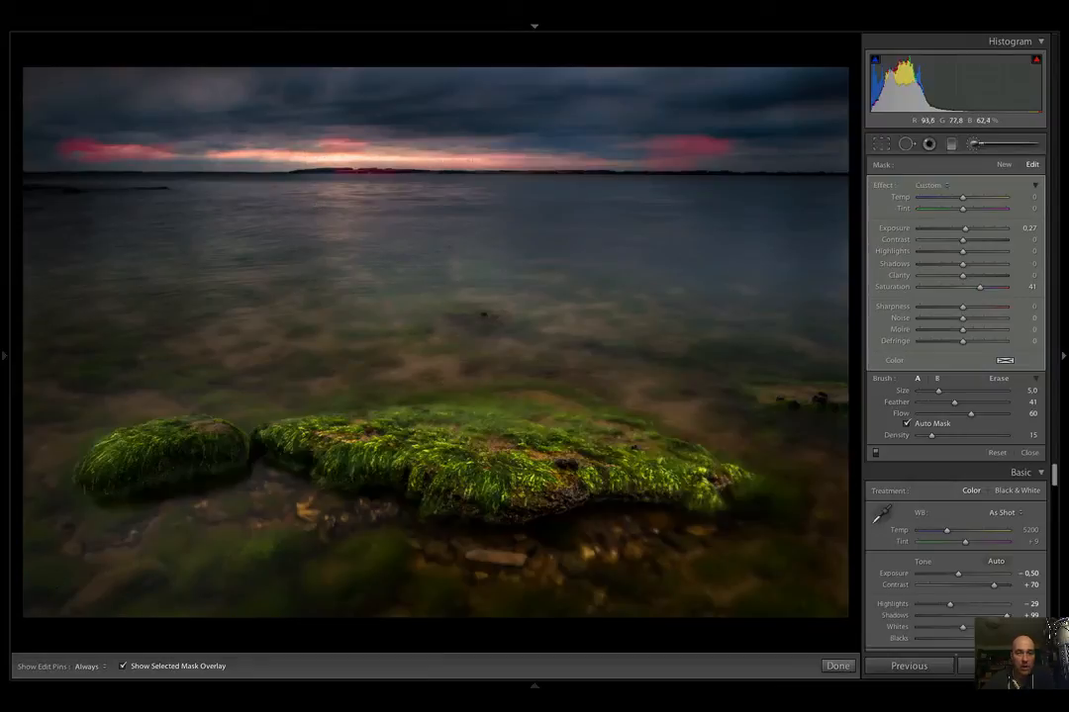
key("h")
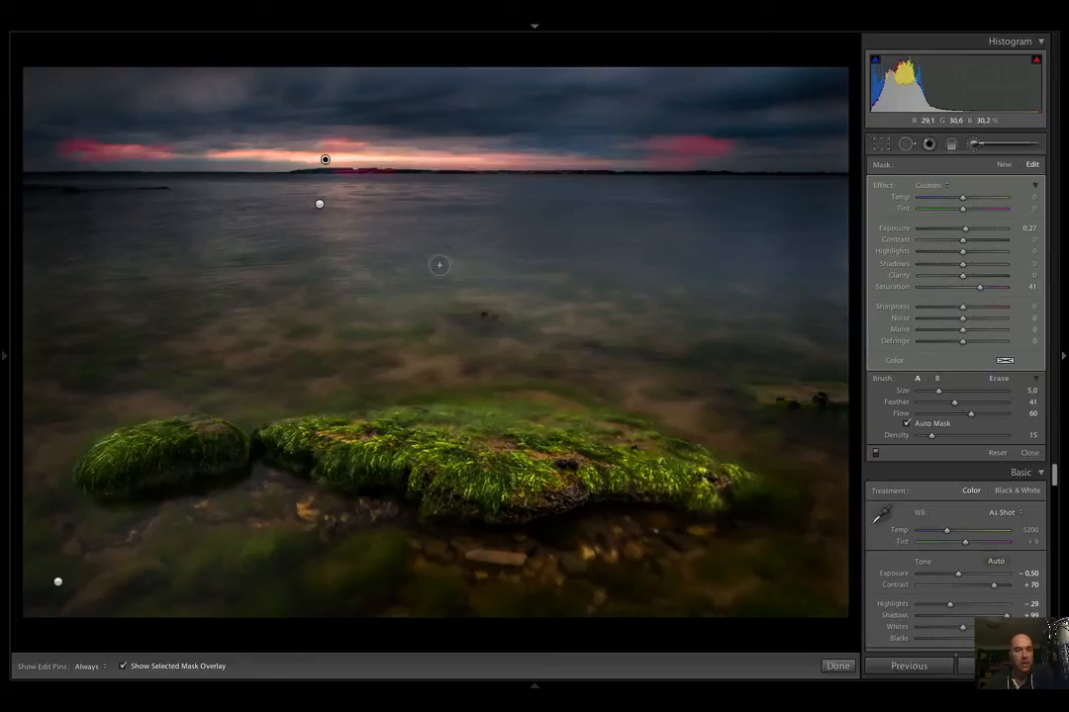
key("o")
key("k")
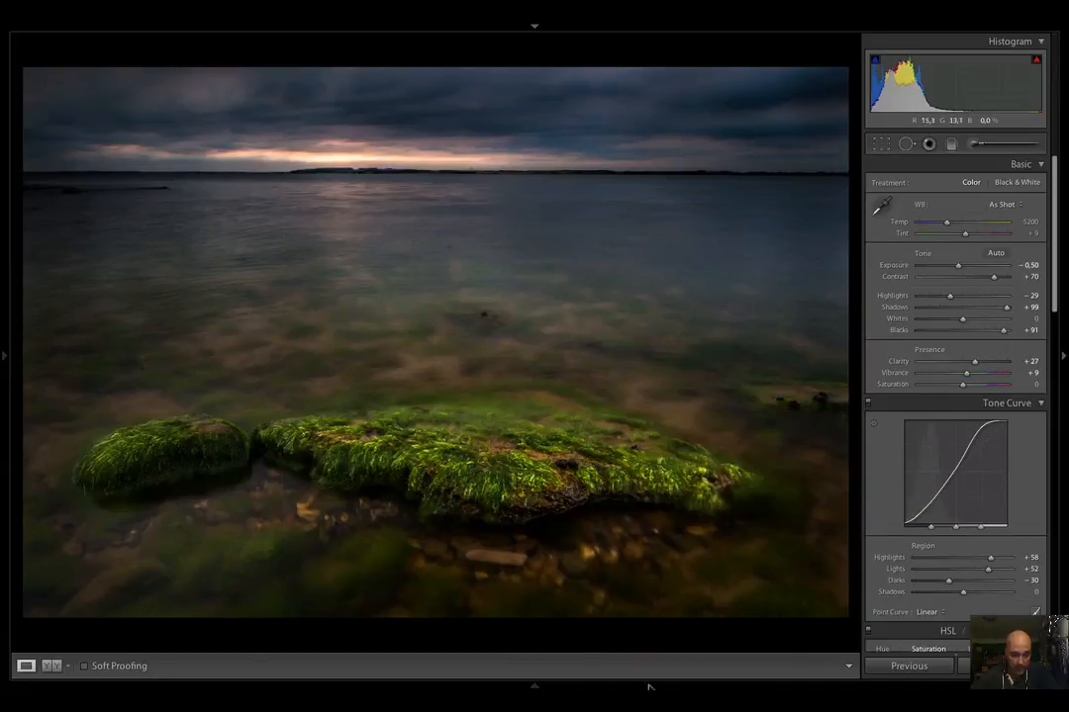
Compare the finished edit with the earlier version IMG_4491.dng / Copy 4, and return to IMG_4491.dng
mouse_move(215, 689)
left_click(60, 642)
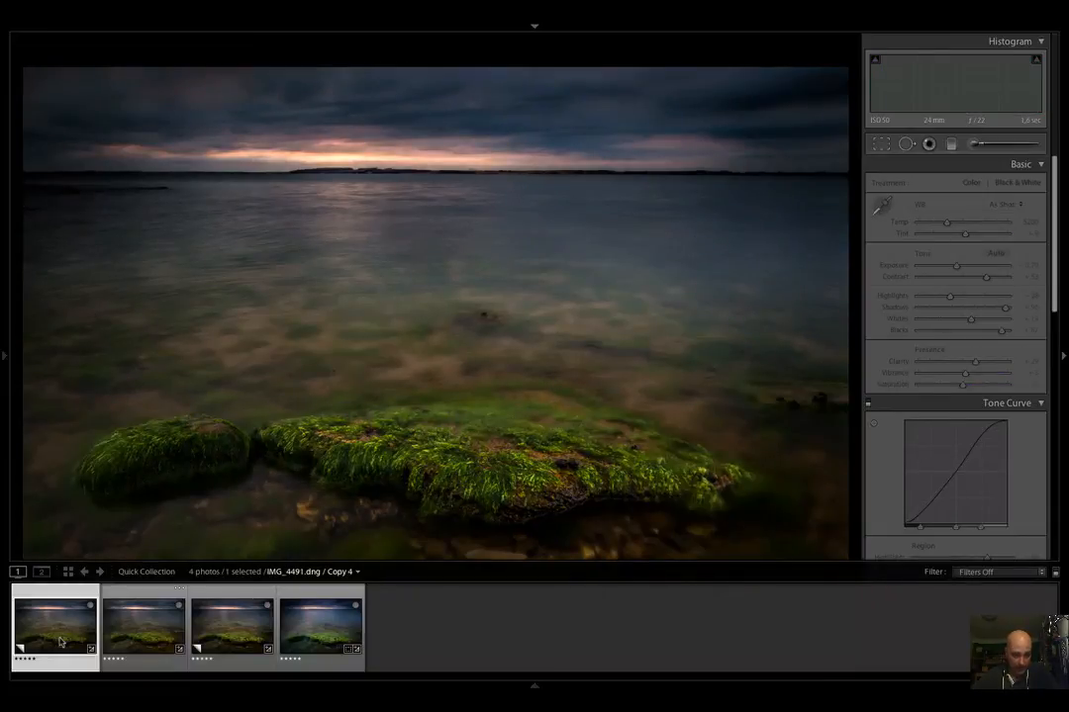
left_click(140, 638)
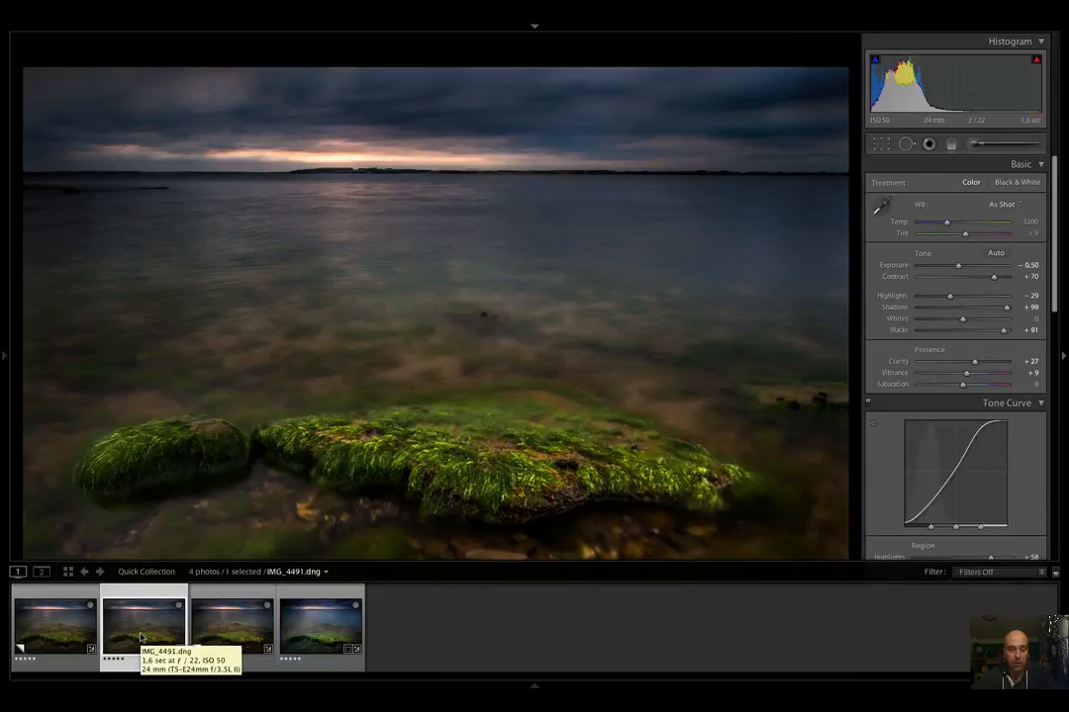
key("t")
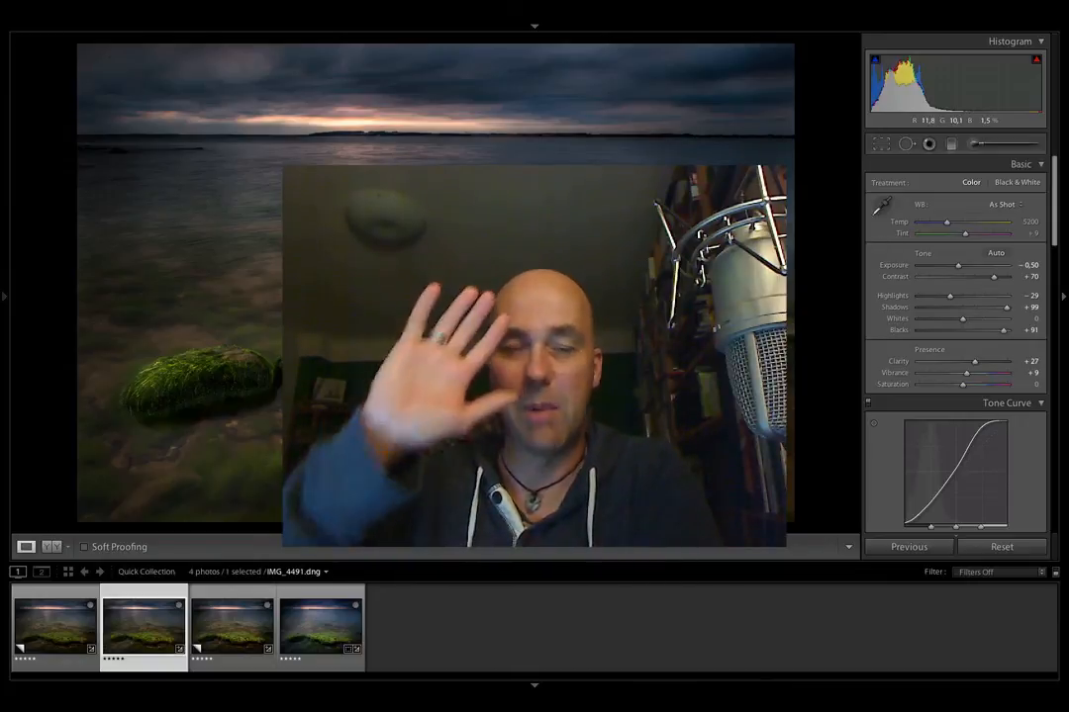
key("shift")
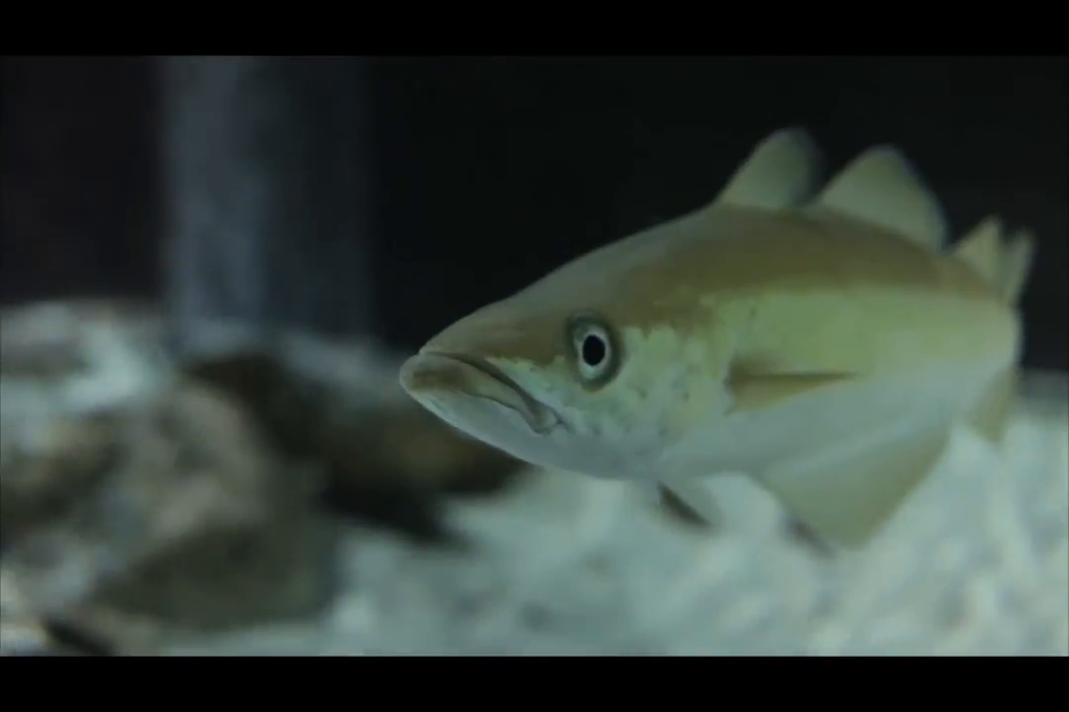